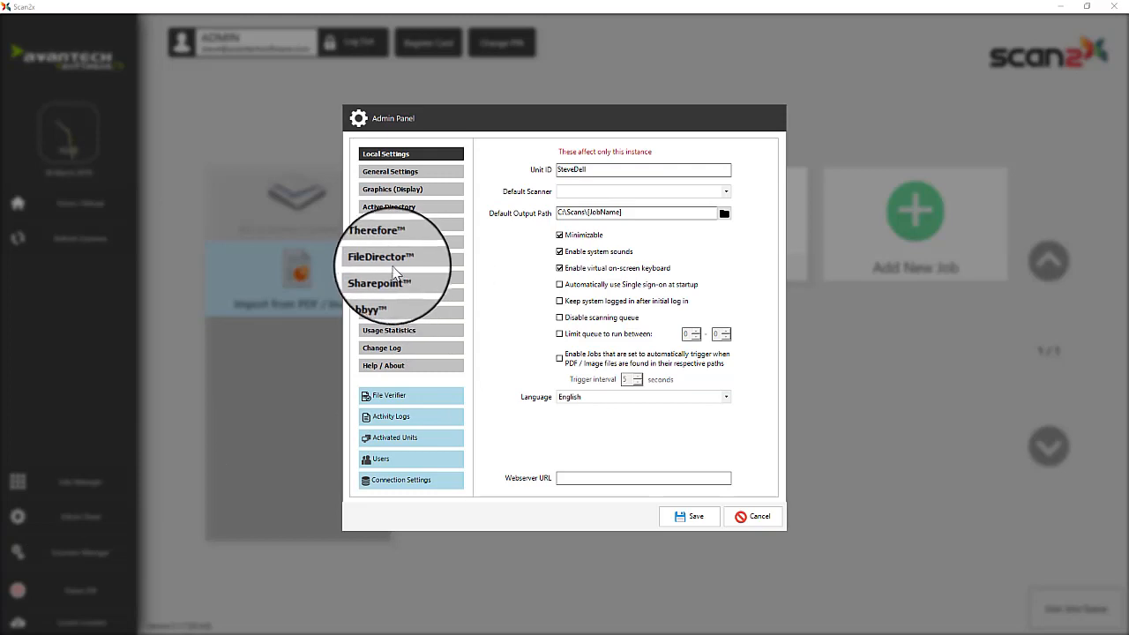
- Enter the FileDirector server address (fddemoserver01.local) and domain filedirector
left_click(387, 263)
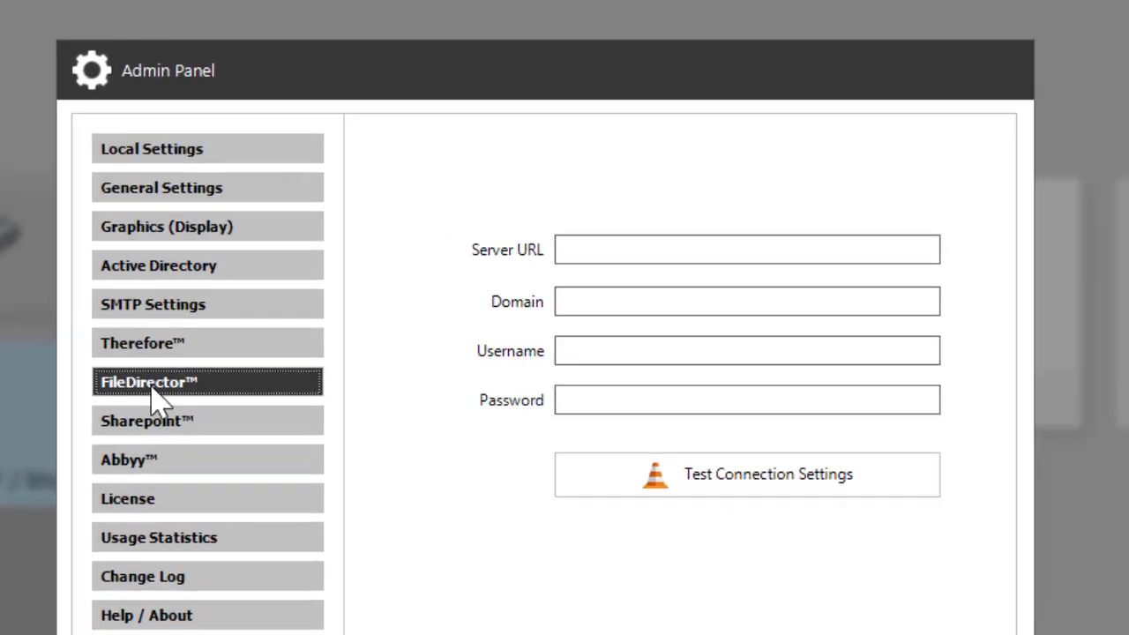
left_click(589, 259)
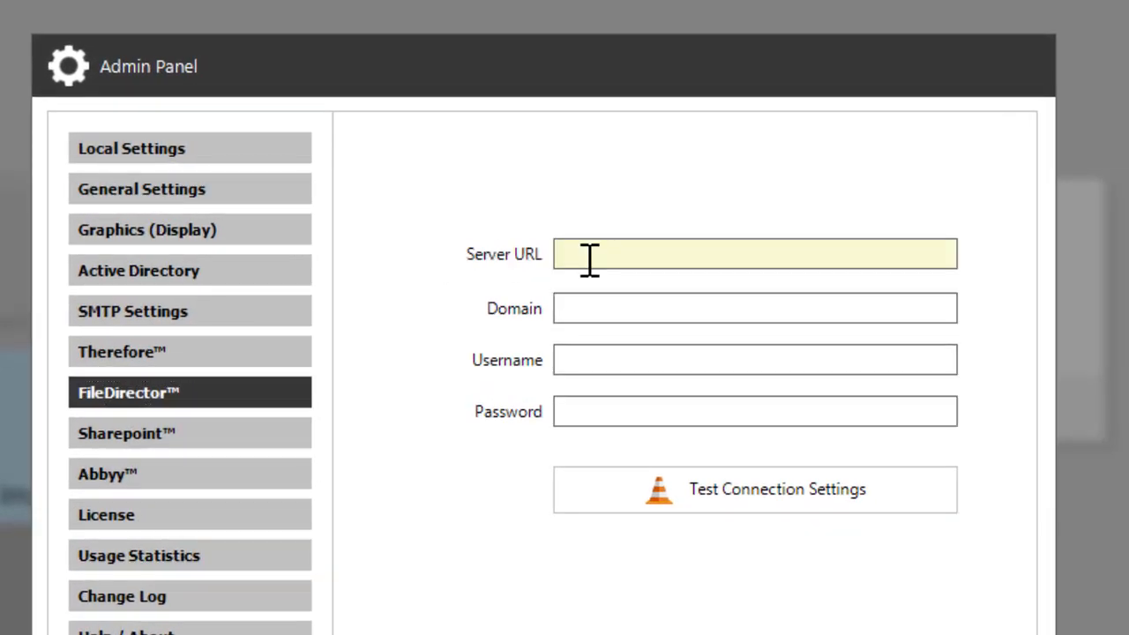
type("htt")
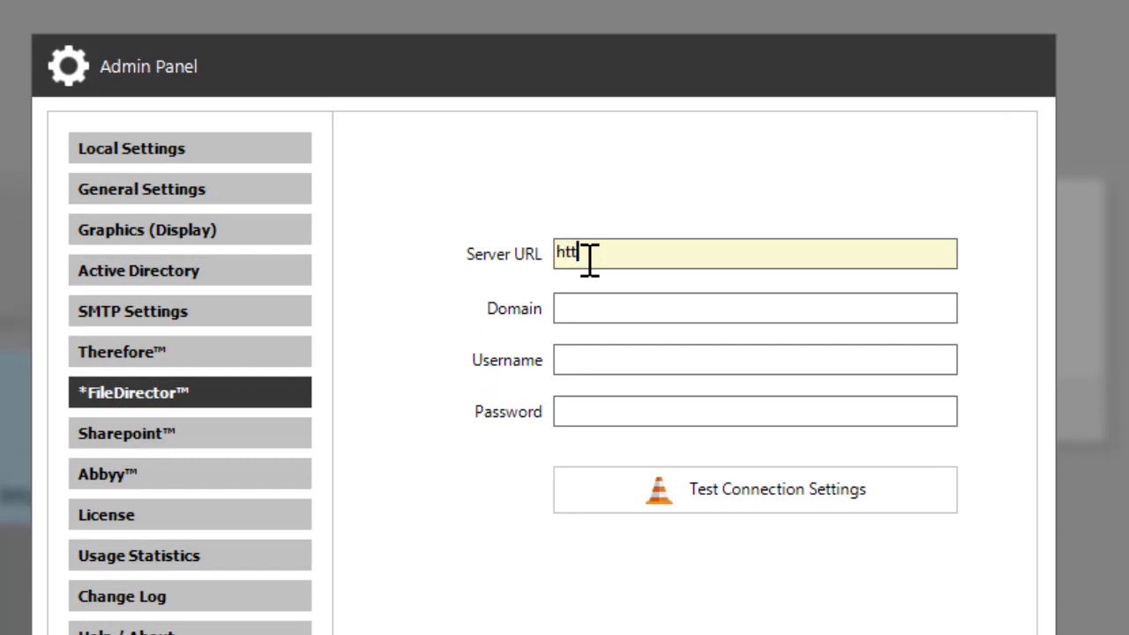
type("p://fddemo")
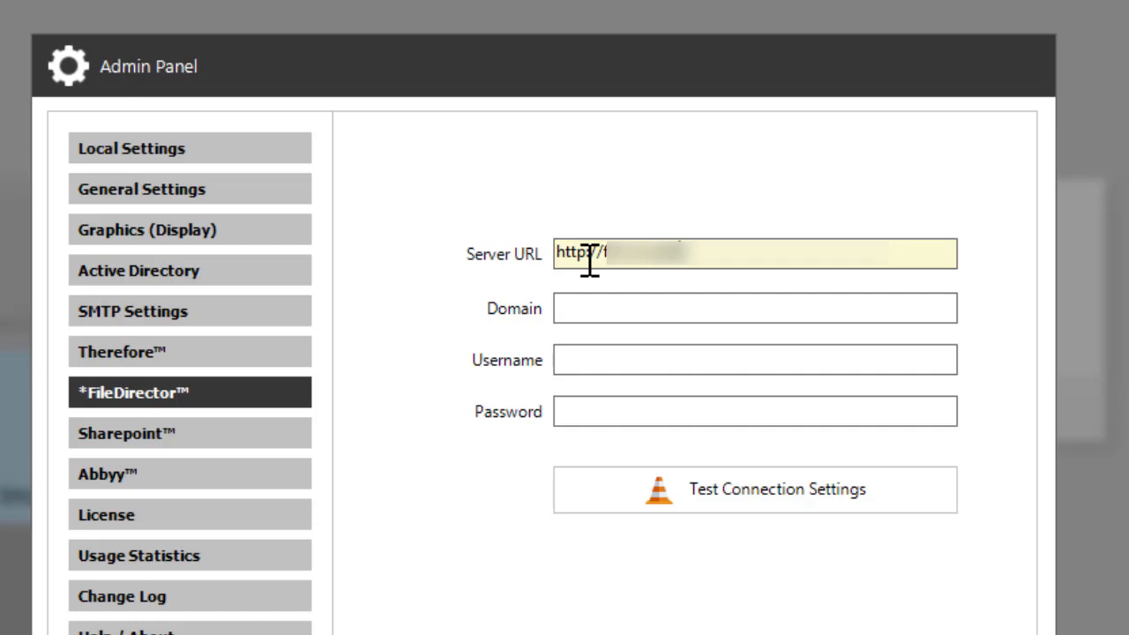
type("serve")
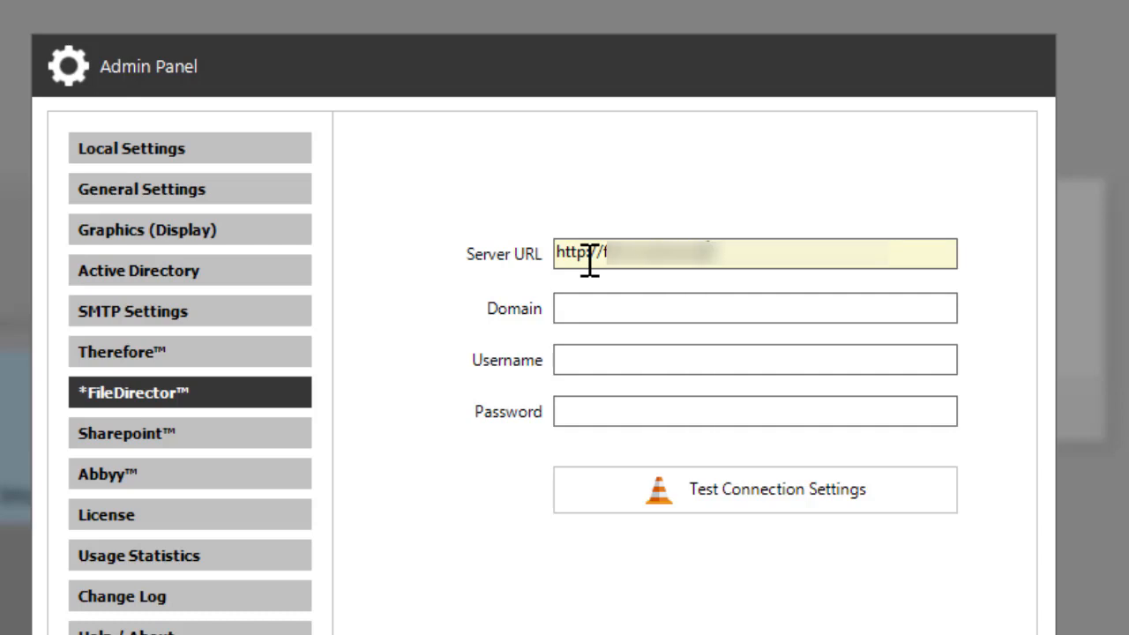
type("r01")
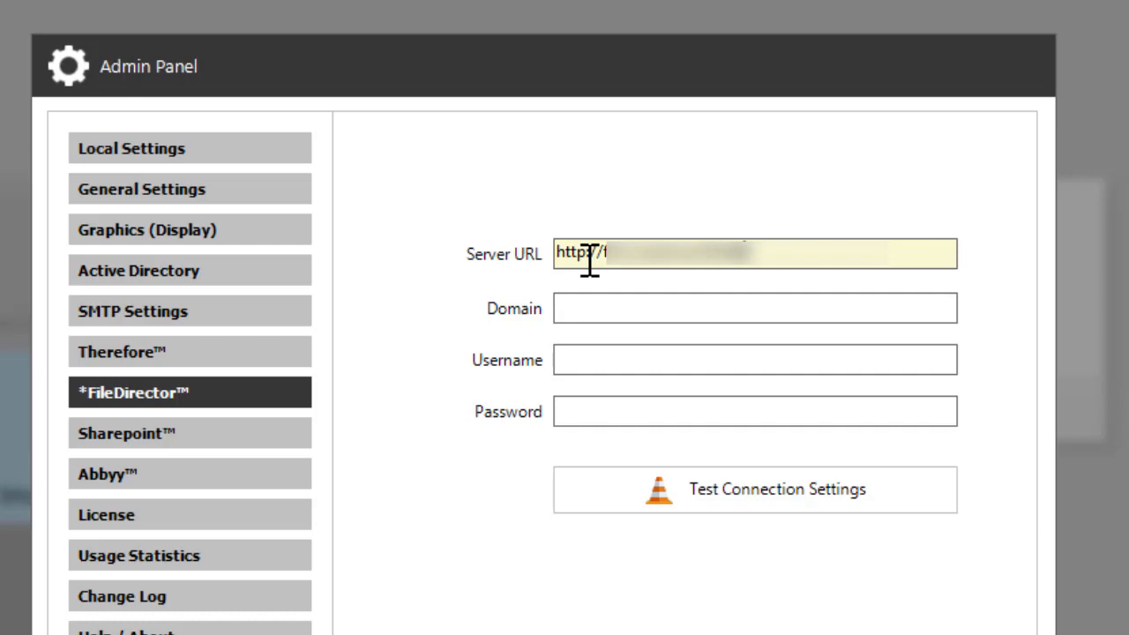
type(".local")
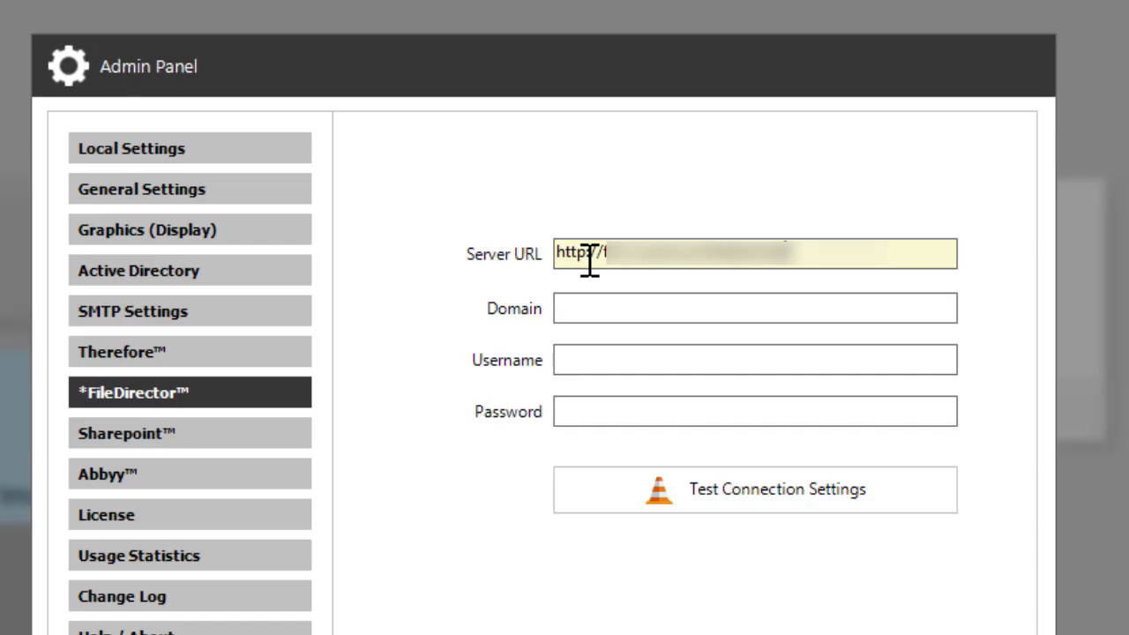
key("BackSpace")
key("Tab")
type("fi")
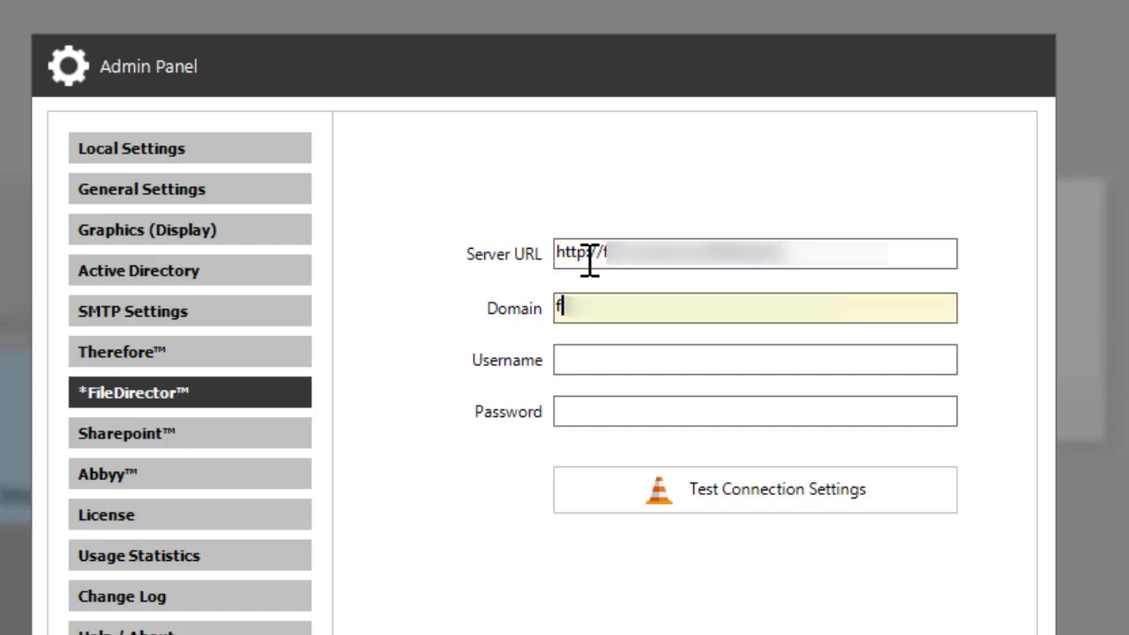
type("ledirector")
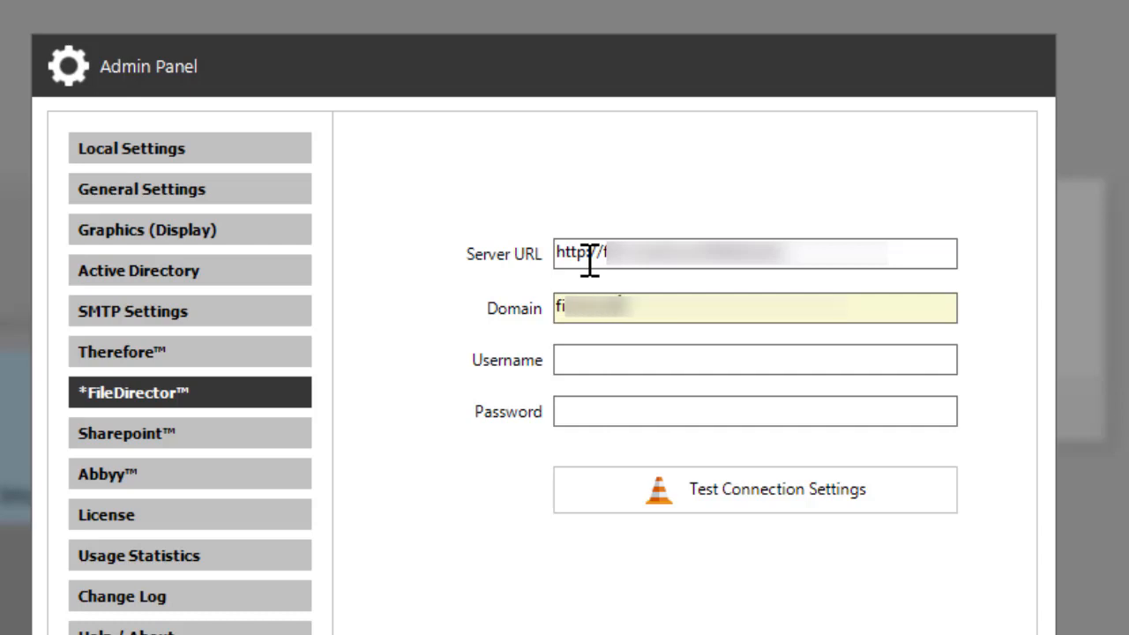
- Enter the login username and password, test the connection, and save the settings
key("Tab")
type("a")
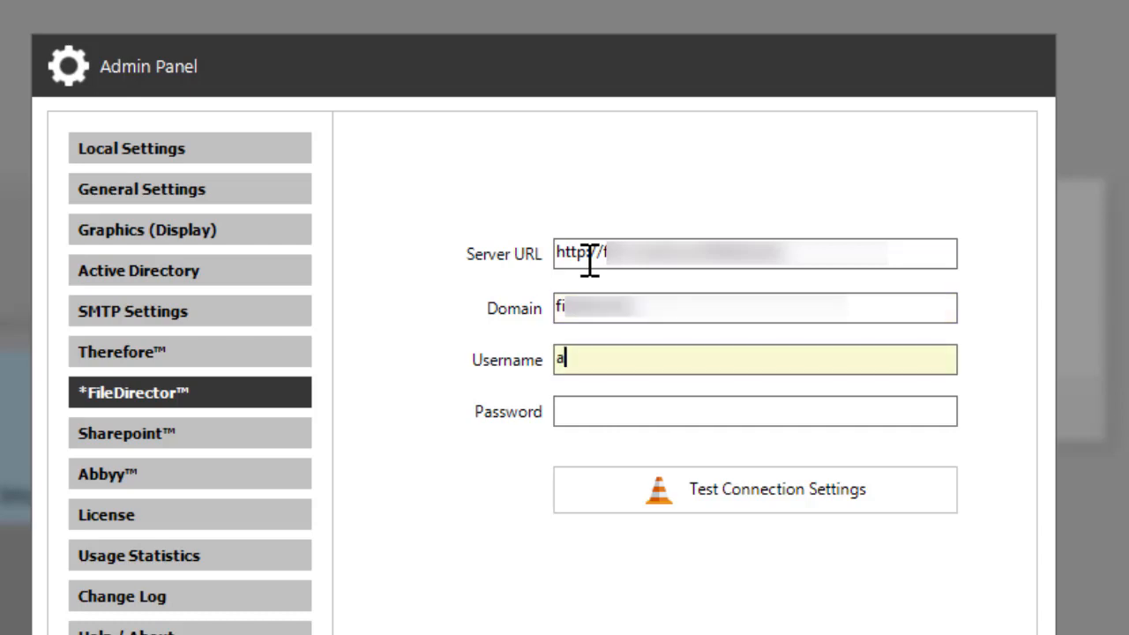
type("dmin")
key("Tab")
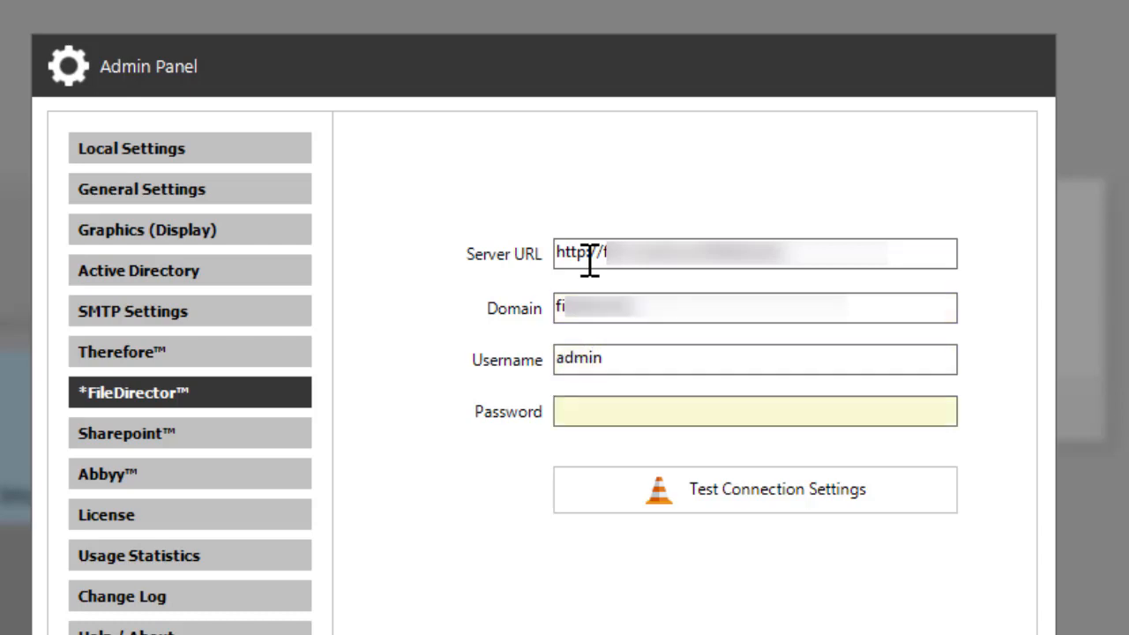
type("password12345")
left_click(743, 498)
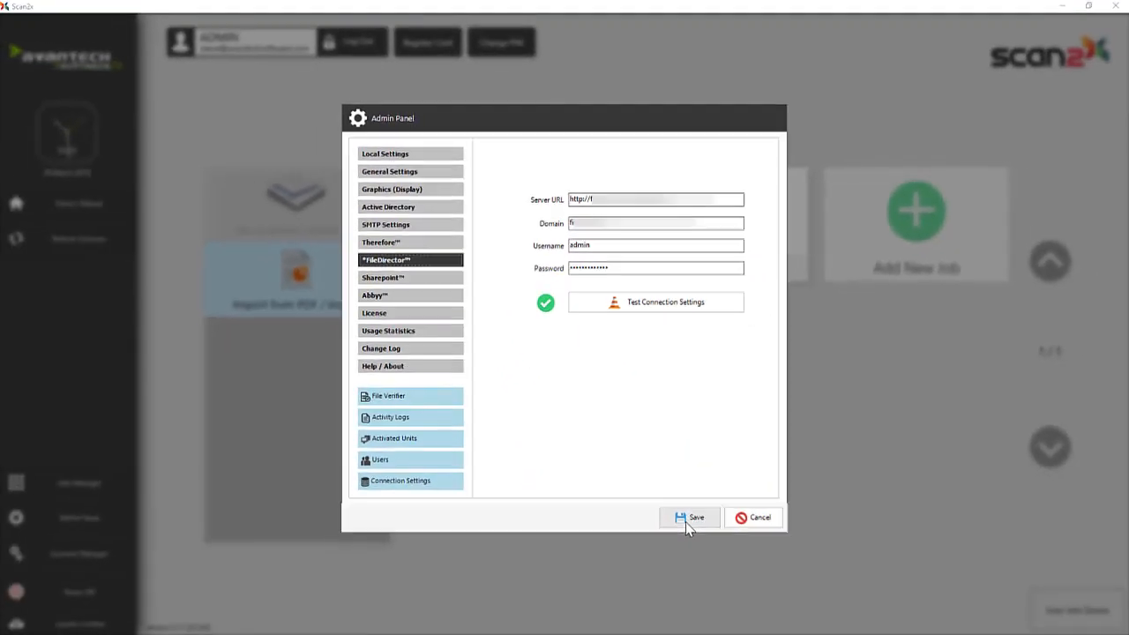
left_click(690, 517)
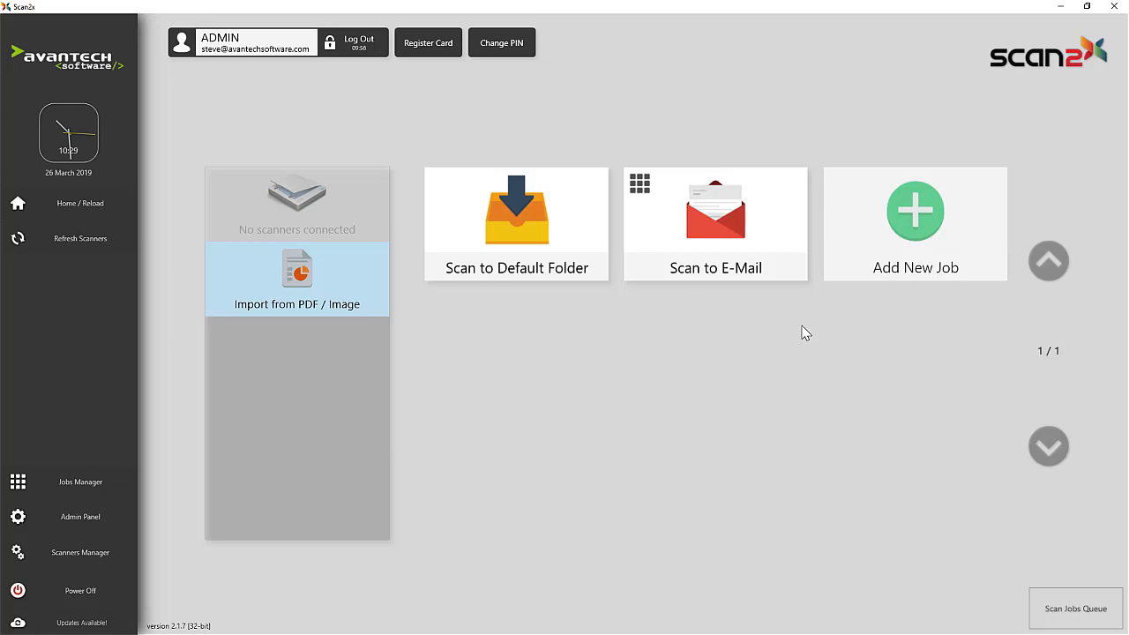
- Create a new job, maximise the Jobs Manager, and name the job 'Scan an Invoice'
left_click(924, 227)
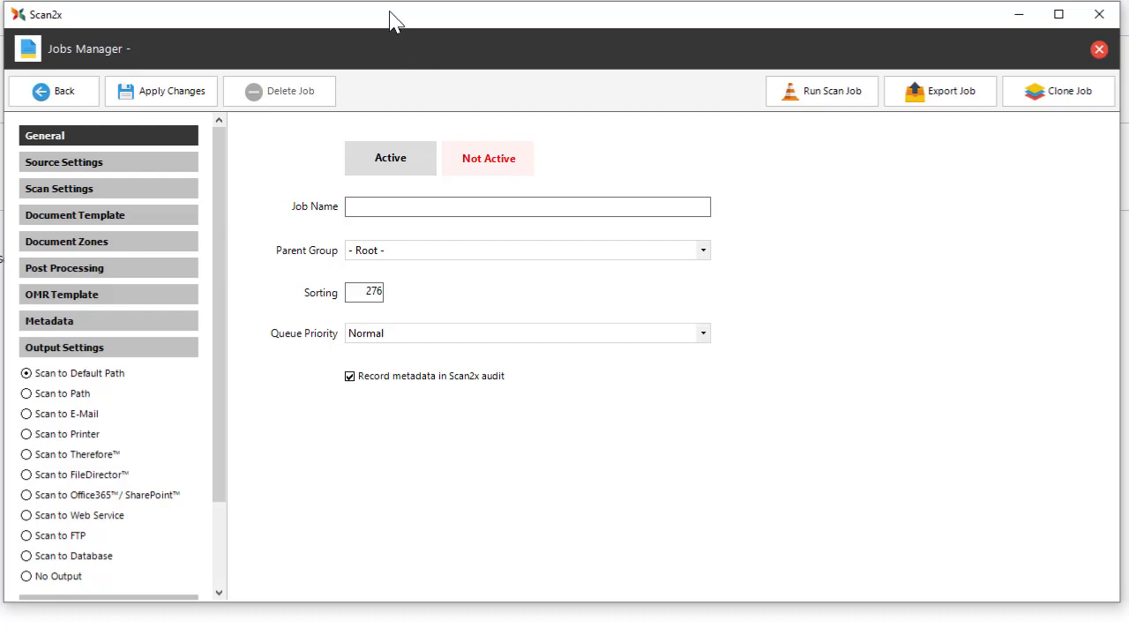
left_click_drag(393, 20, 630, 158)
double_click(676, 185)
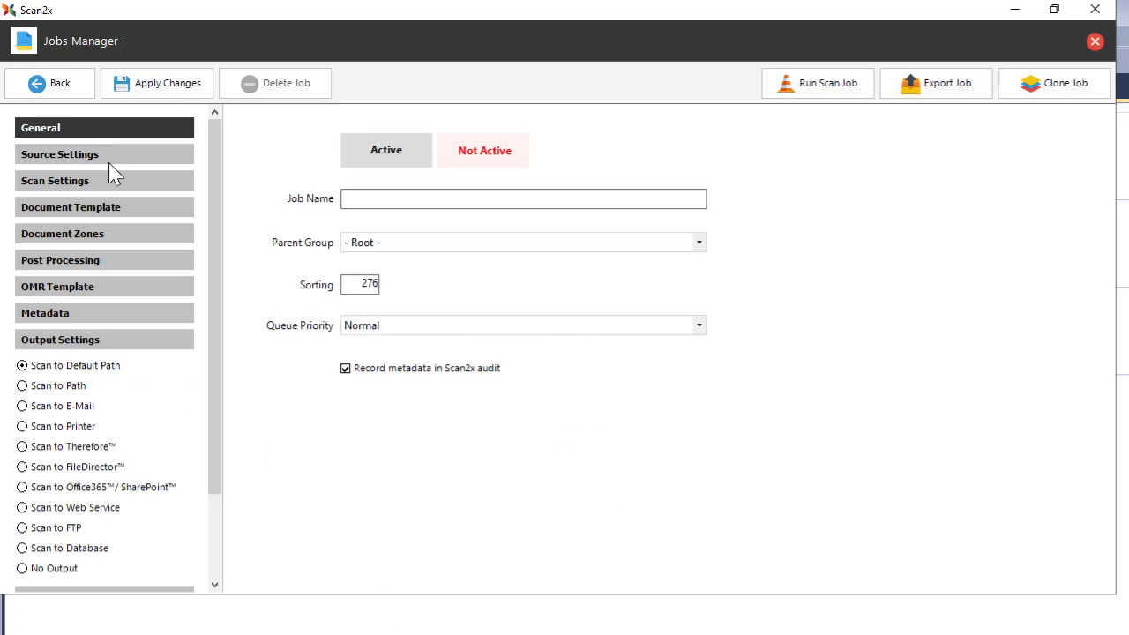
left_click(364, 200)
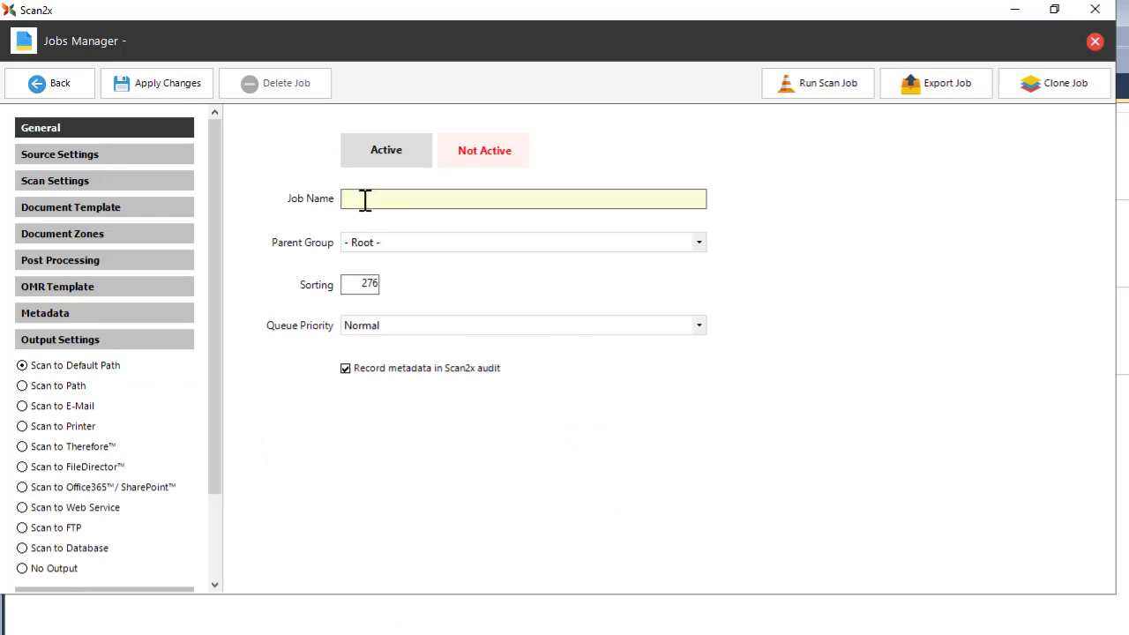
type("Scan an Invoice")
- Load the invoice 1202 PDF as the job's document template, then view its Metadata page
left_click(72, 211)
left_click(285, 143)
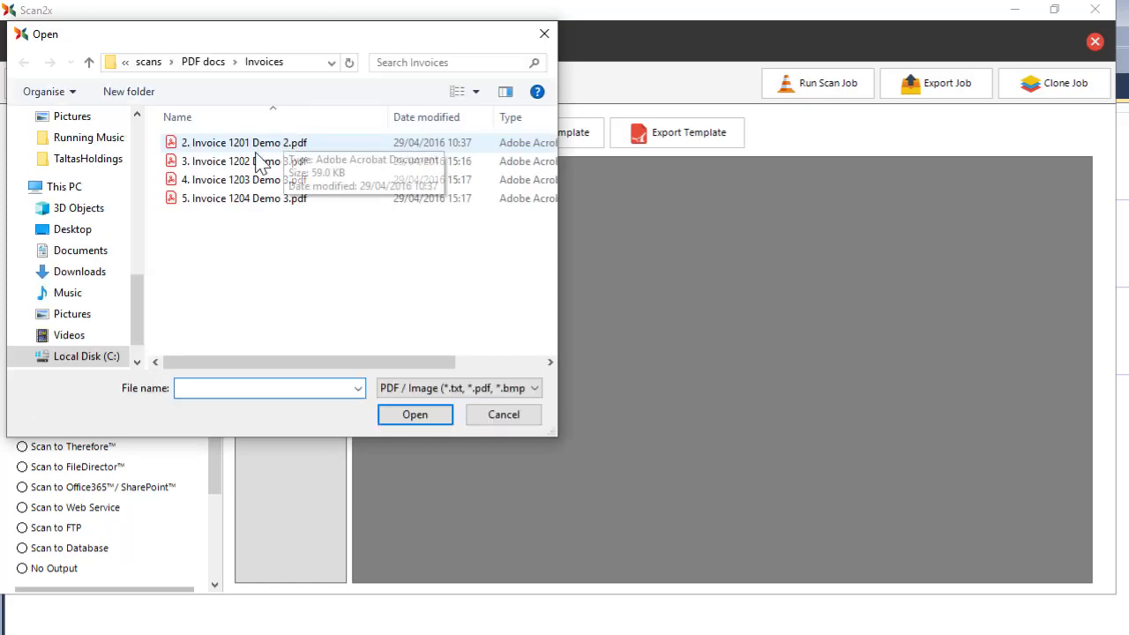
double_click(264, 162)
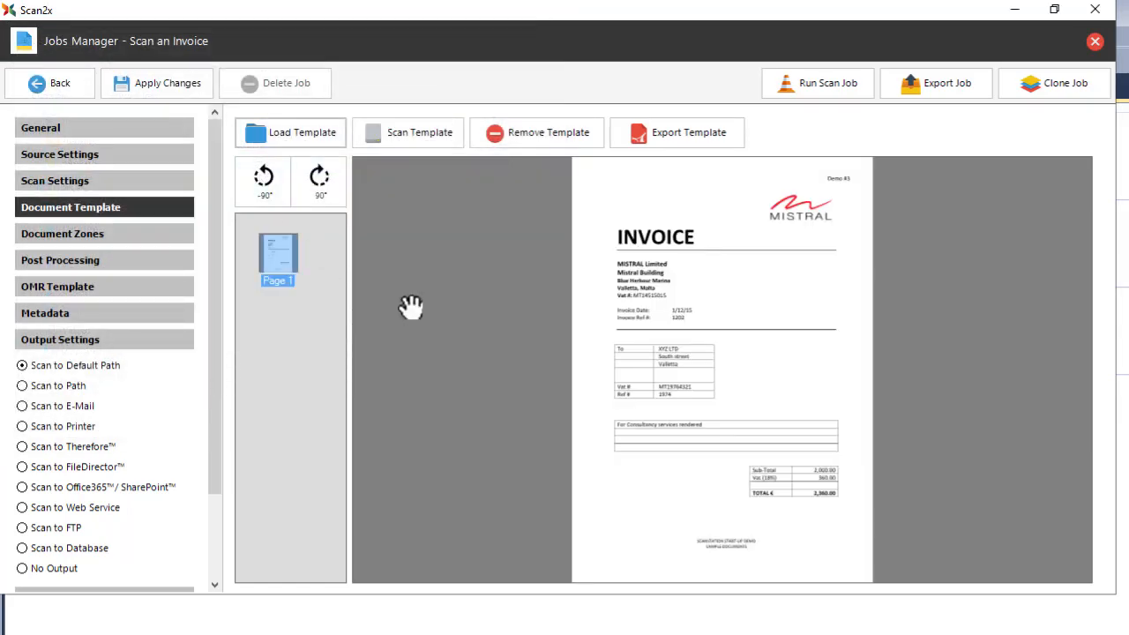
left_click(55, 320)
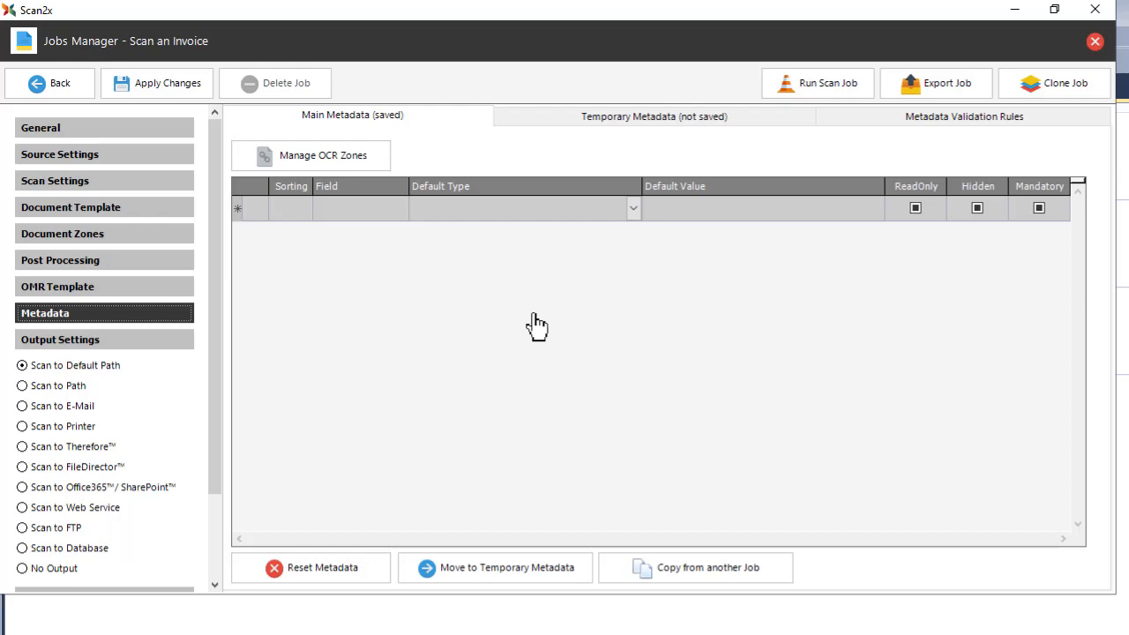
- Output the job to FileDirector cabinet Test as document type SupplierInvoices, then view its metadata
left_click(23, 468)
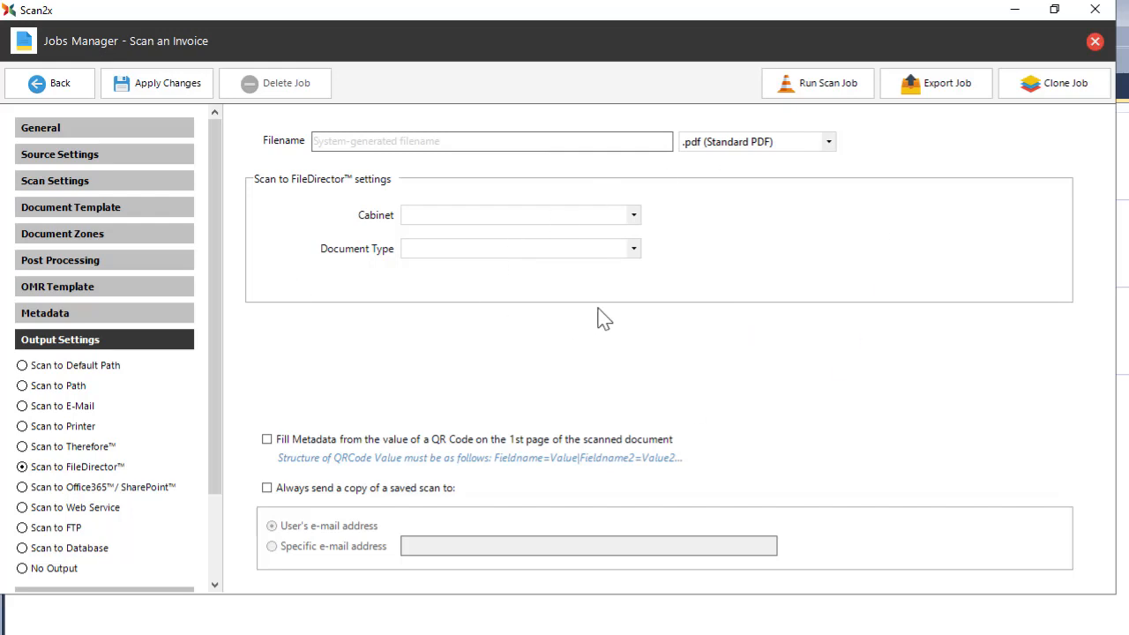
left_click(635, 215)
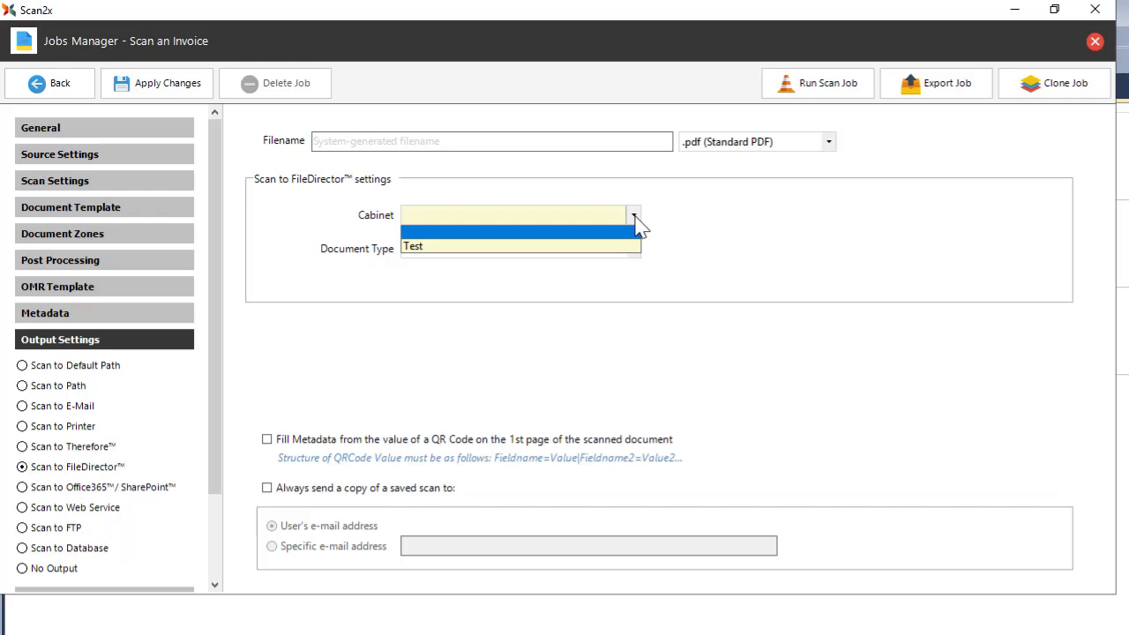
left_click(580, 247)
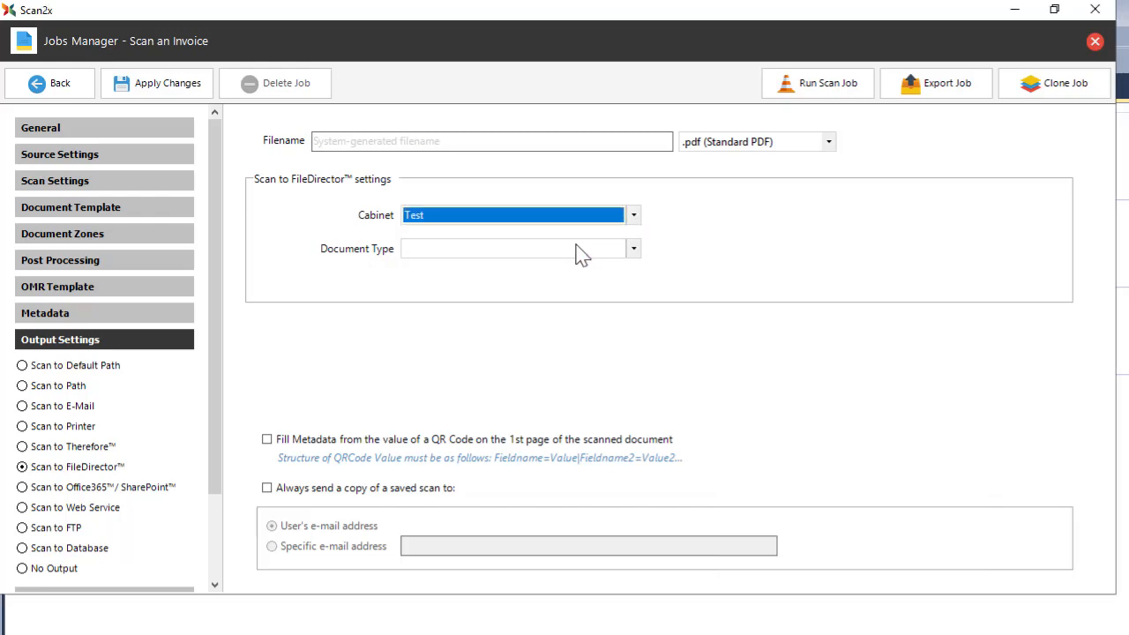
left_click(579, 254)
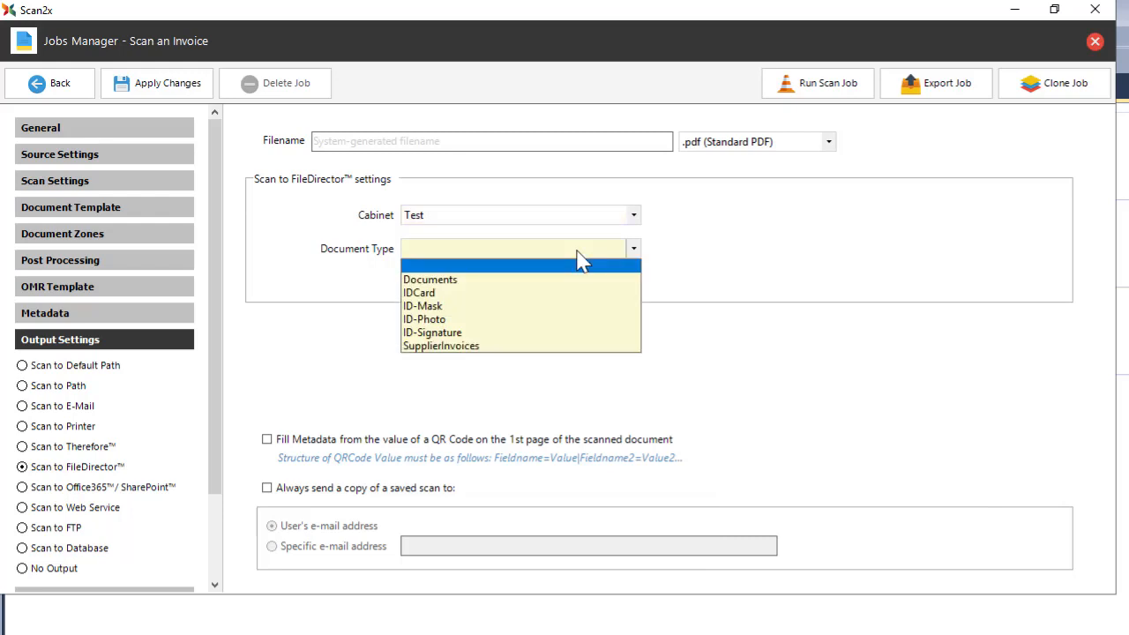
left_click(465, 346)
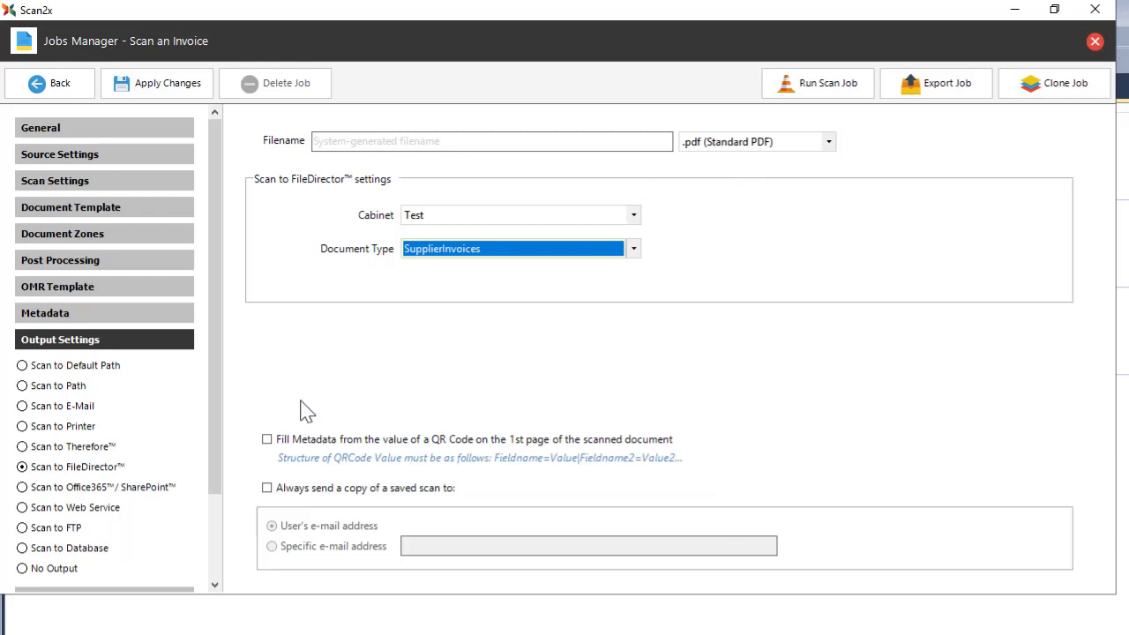
left_click(69, 316)
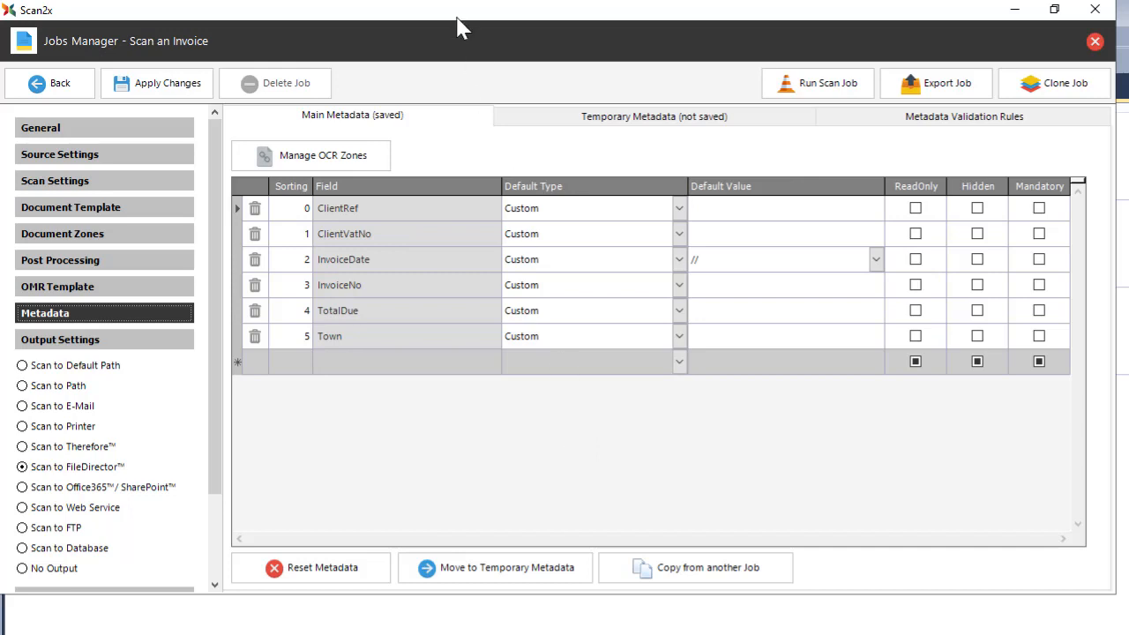
- In FileDirector Enterprise Manager, open the SupplierInvoices document type to compare its six fields
left_click_drag(530, 13, 1067, 96)
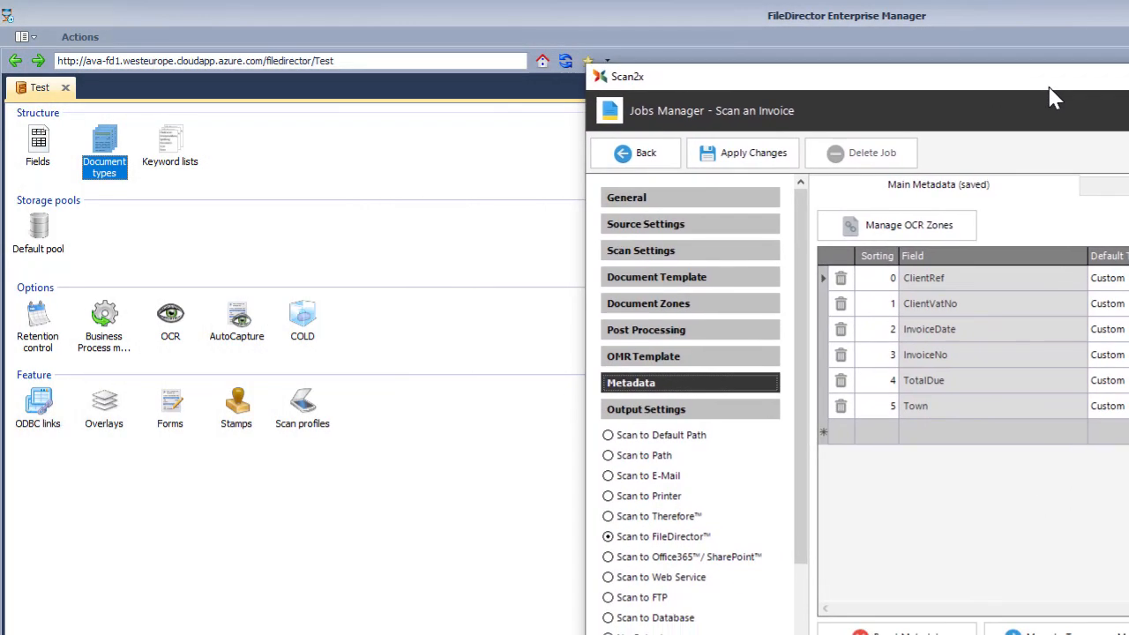
left_click(297, 579)
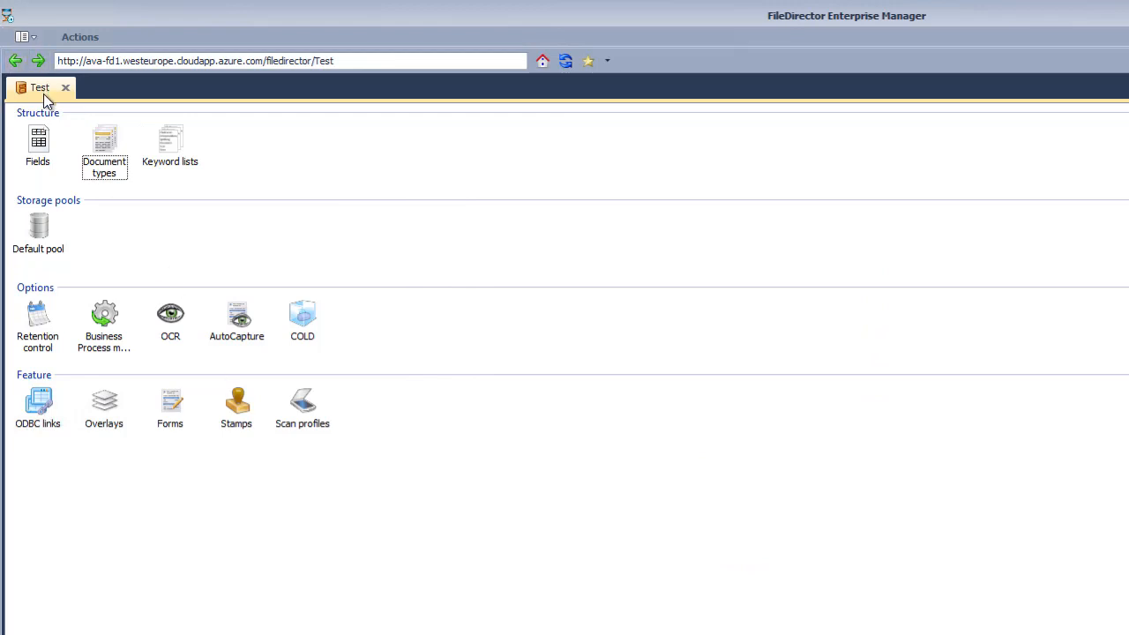
double_click(111, 156)
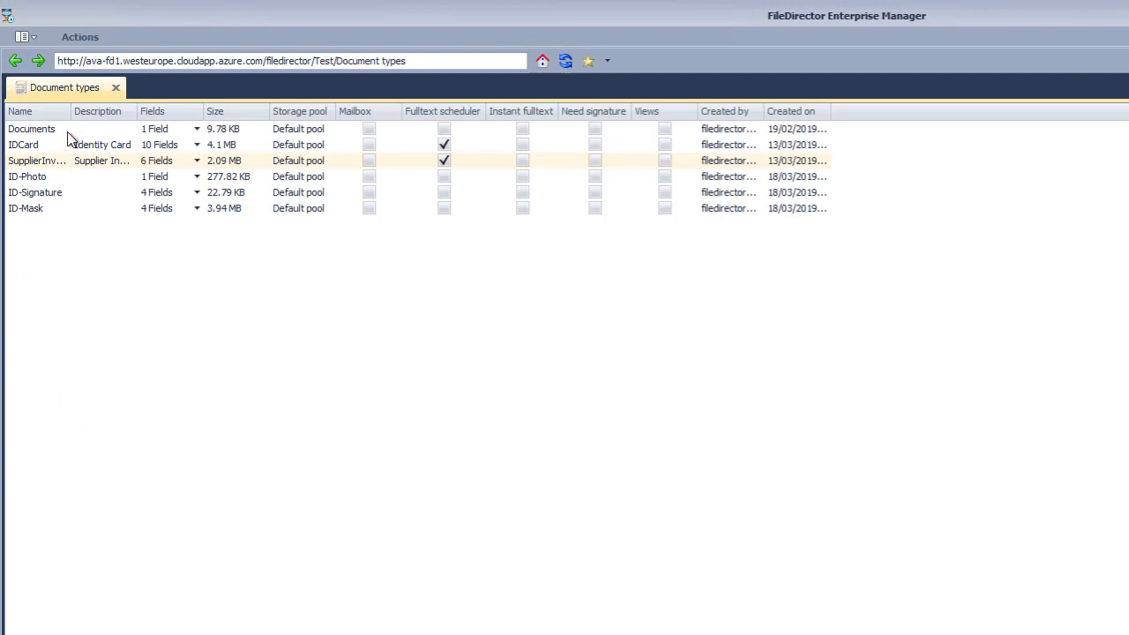
left_click_drag(70, 111, 191, 111)
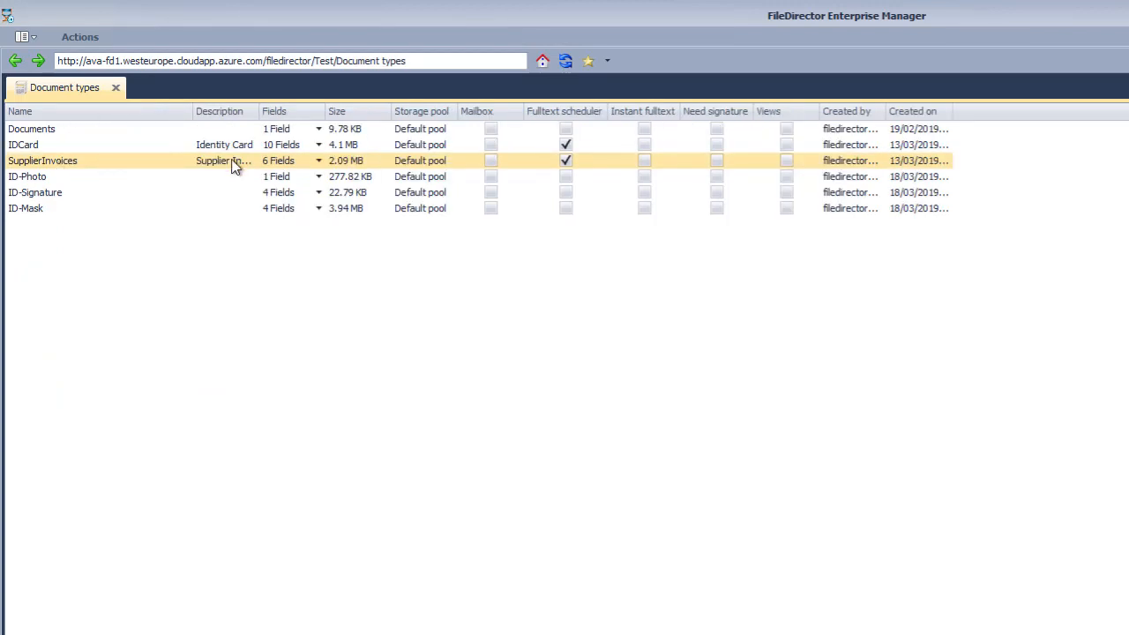
double_click(26, 162)
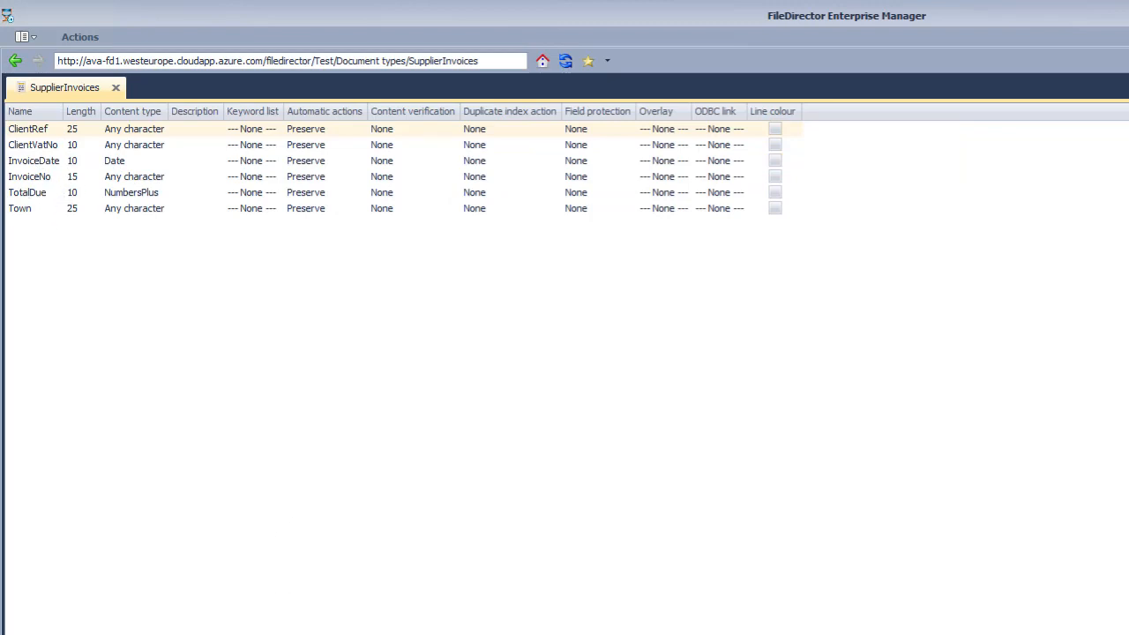
key("alt+Tab")
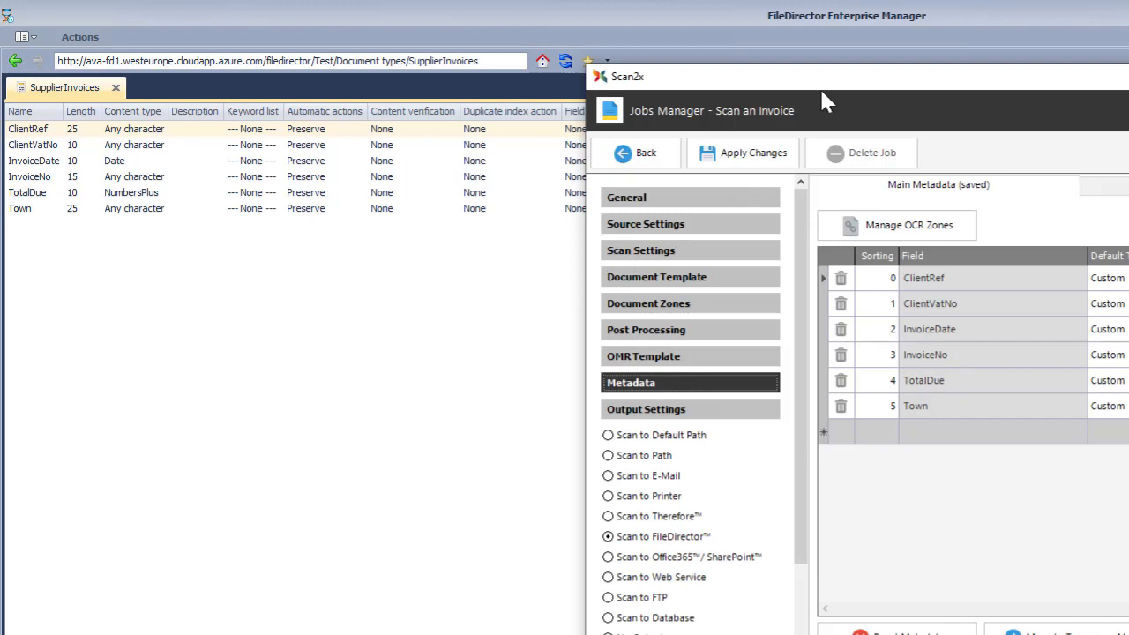
- Reposition the Jobs Manager to show all metadata columns and launch Manage OCR Zones
left_click_drag(685, 65, 507, 17)
left_click_drag(743, 79, 289, 18)
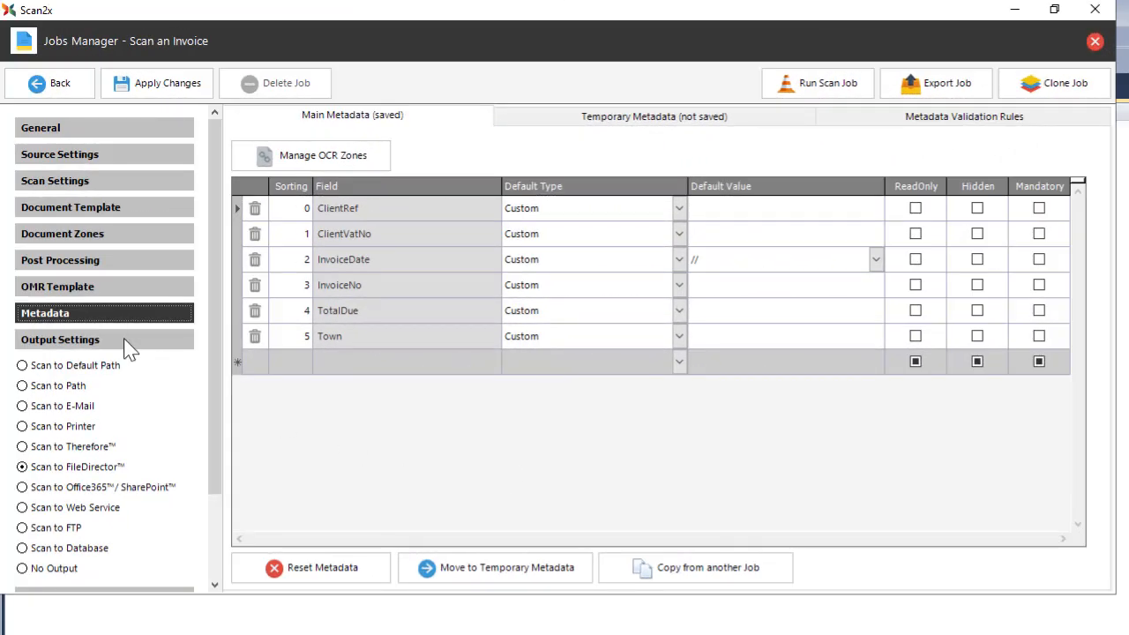
left_click(347, 161)
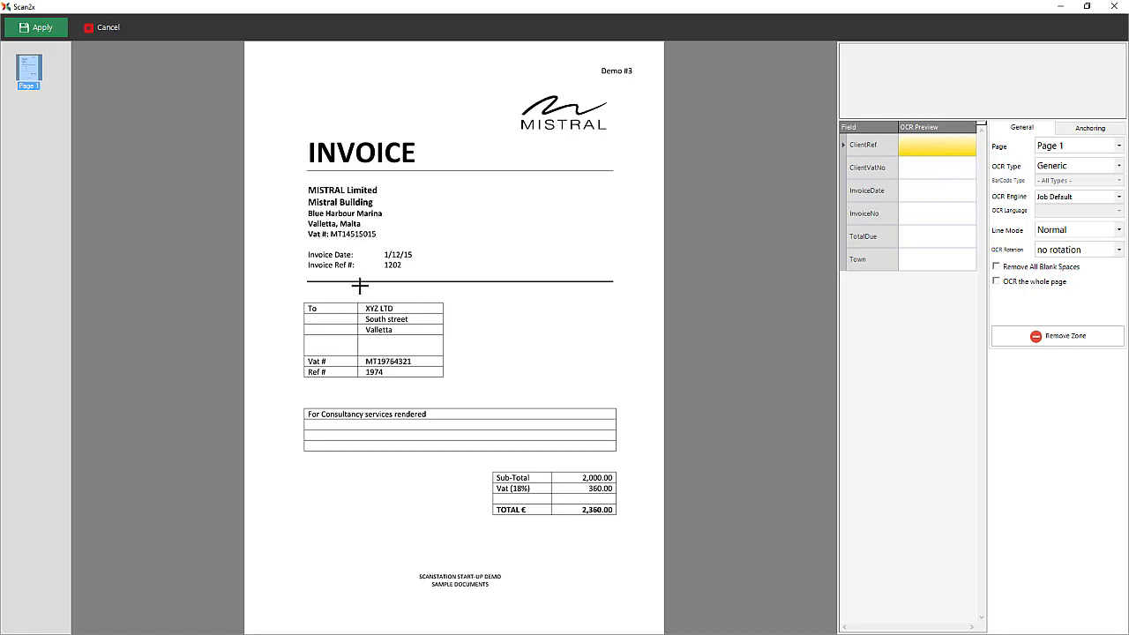
- Zone ClientRef over the To table as Numbers, Last Line Only (1974), then draw ClientVatNo's zone there
left_click_drag(359, 285, 479, 394)
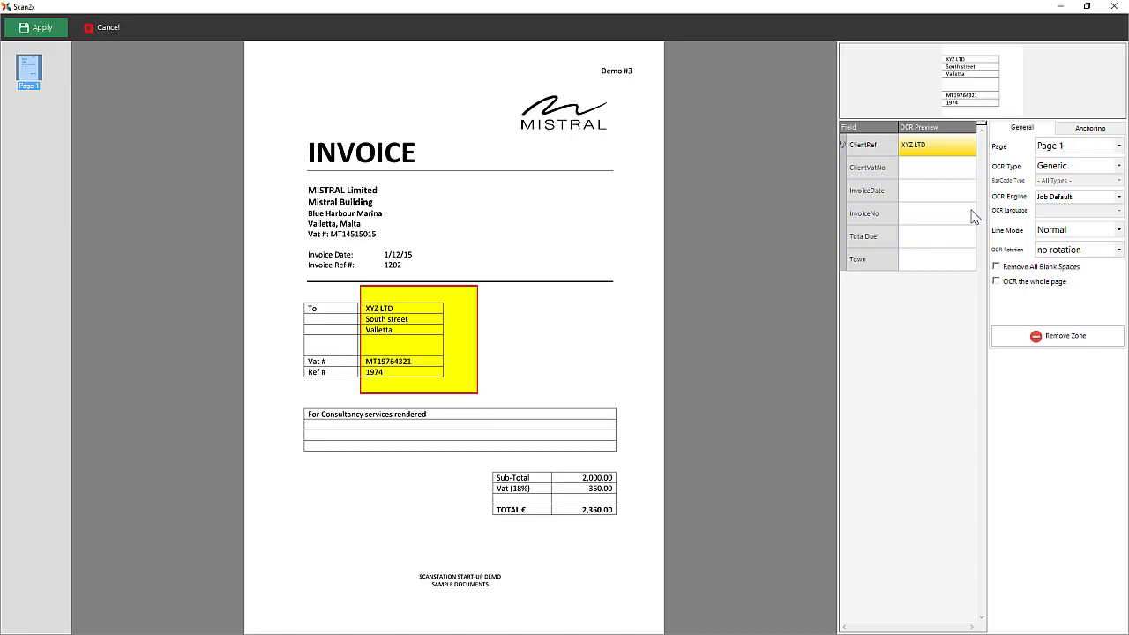
left_click(1082, 171)
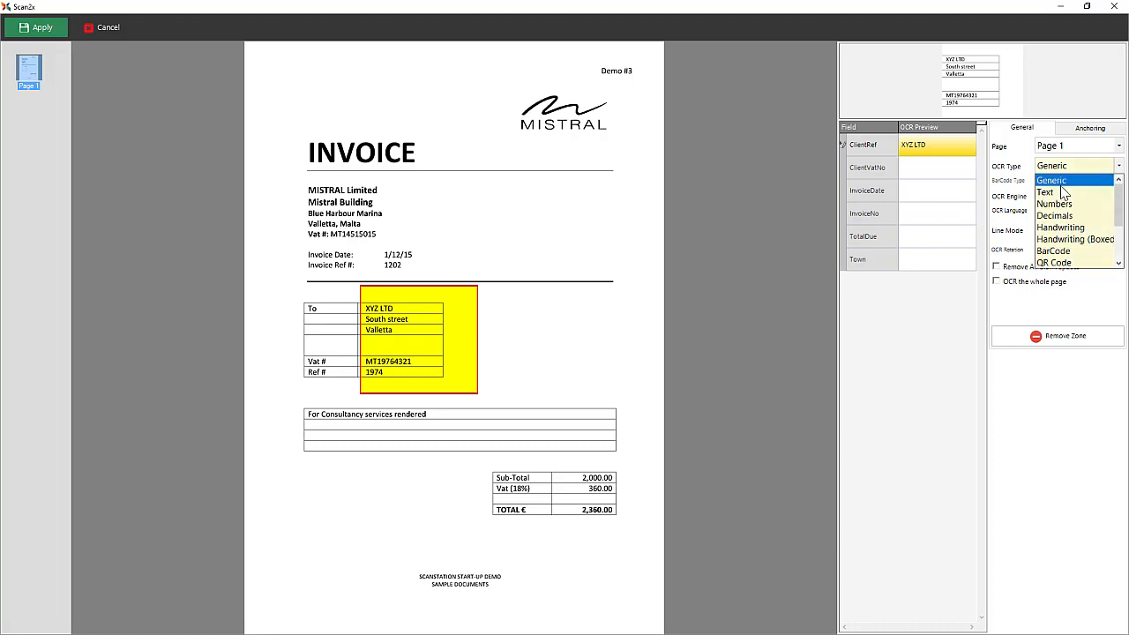
left_click(1057, 204)
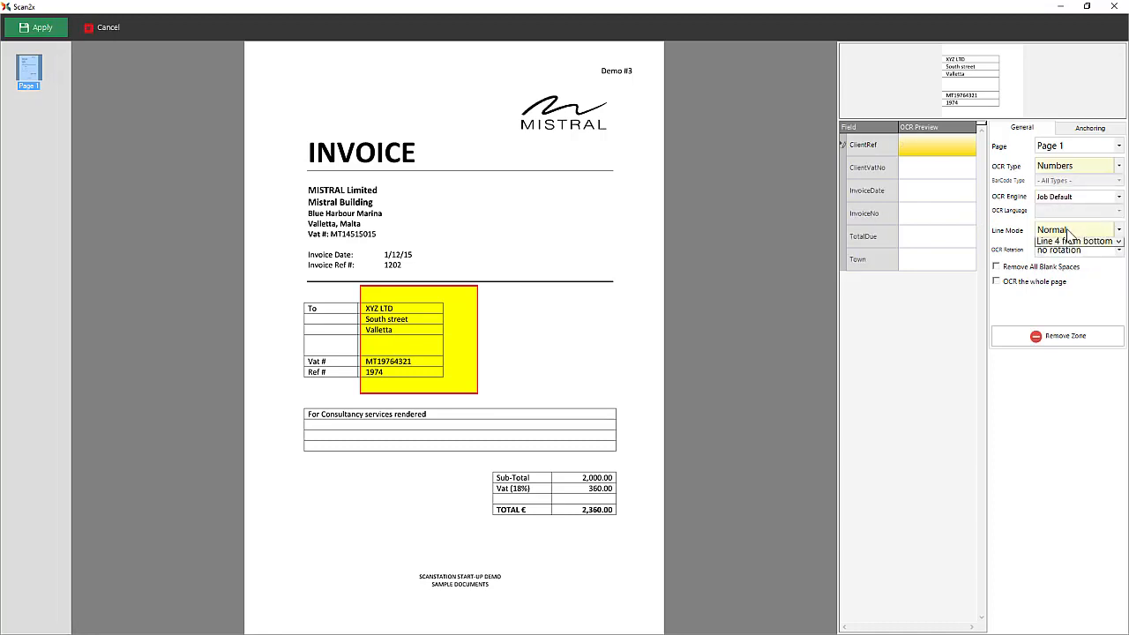
left_click(1066, 229)
scroll(1103, 322, "down", 2)
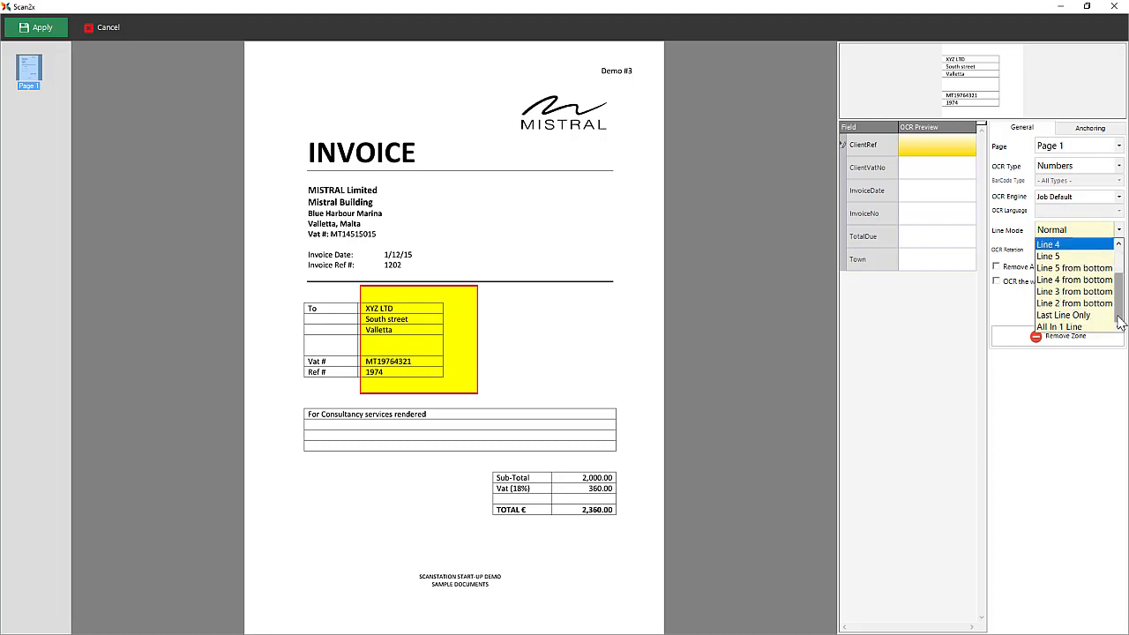
left_click(1085, 326)
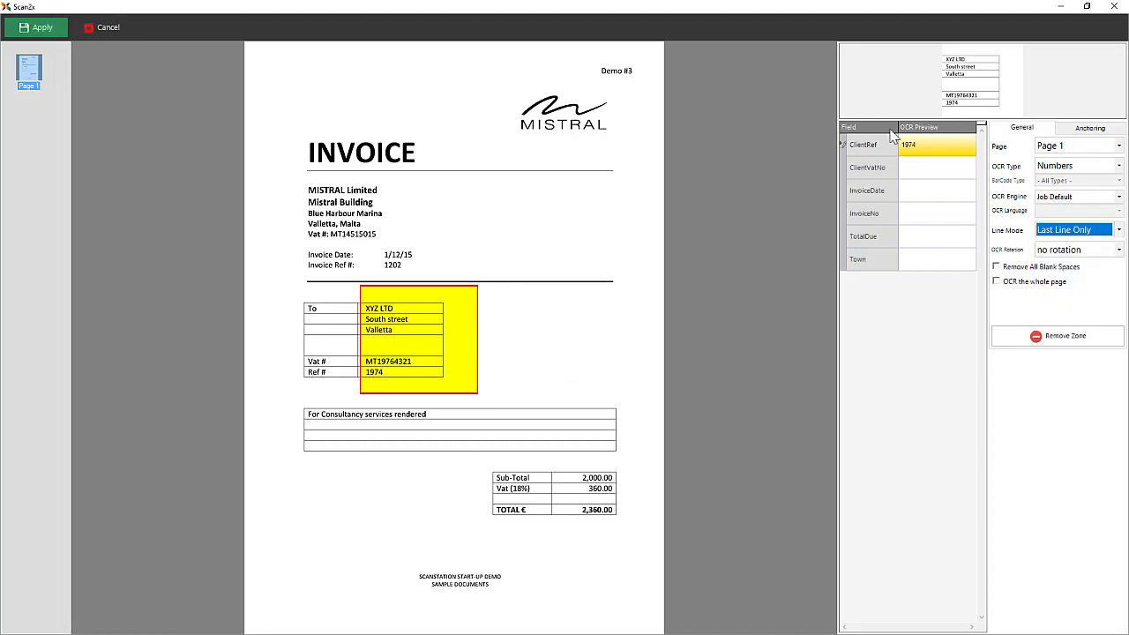
left_click(926, 170)
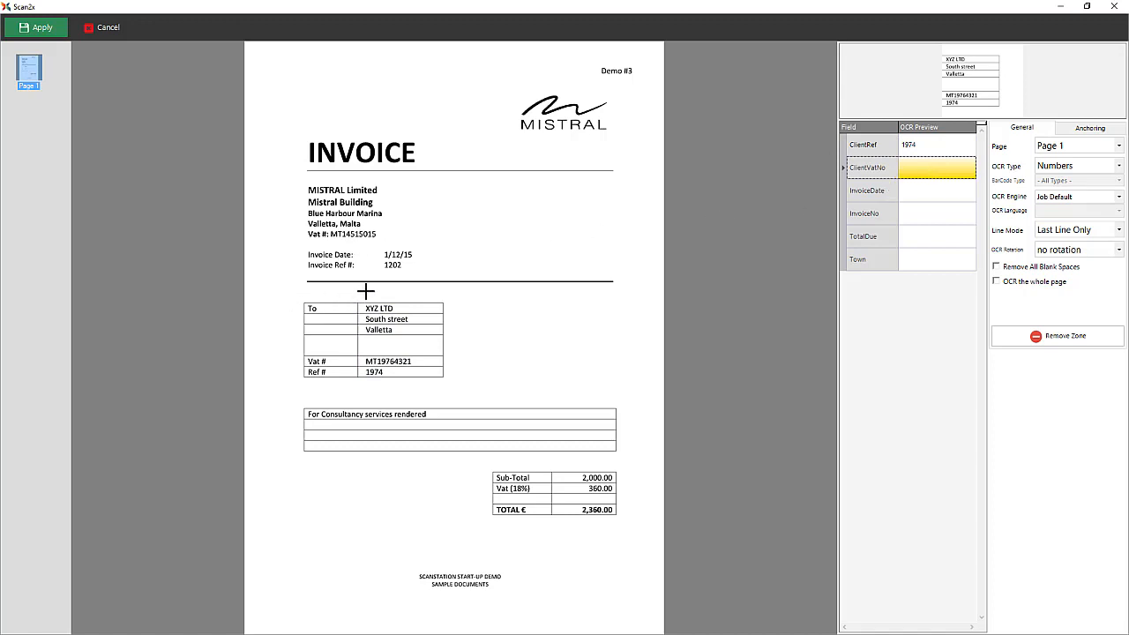
left_click_drag(365, 290, 484, 397)
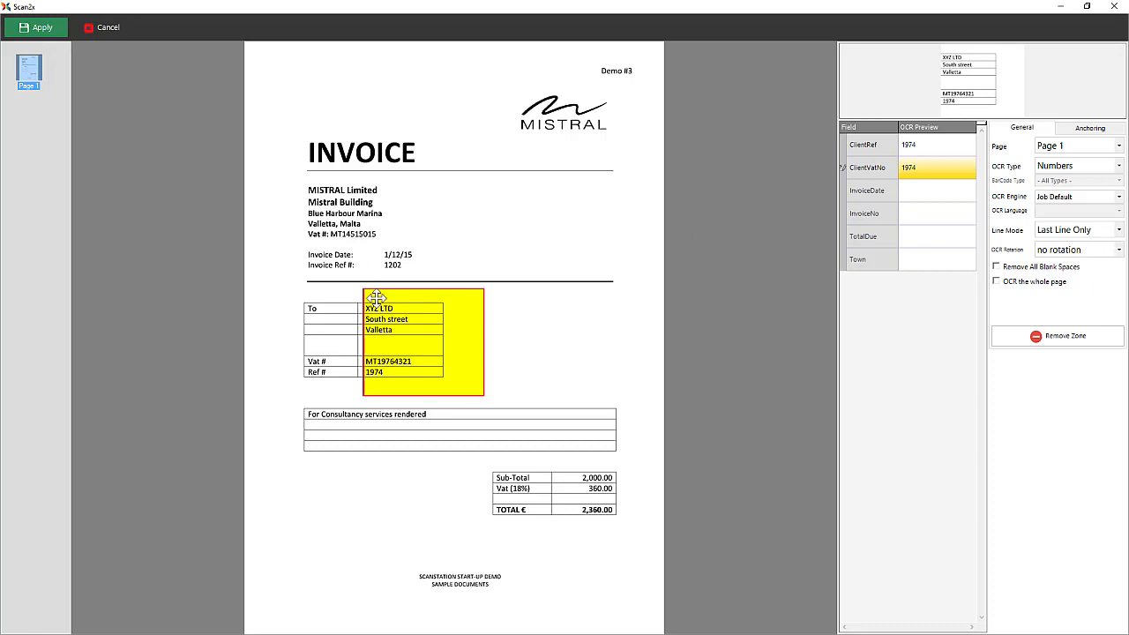
left_click_drag(403, 335, 402, 335)
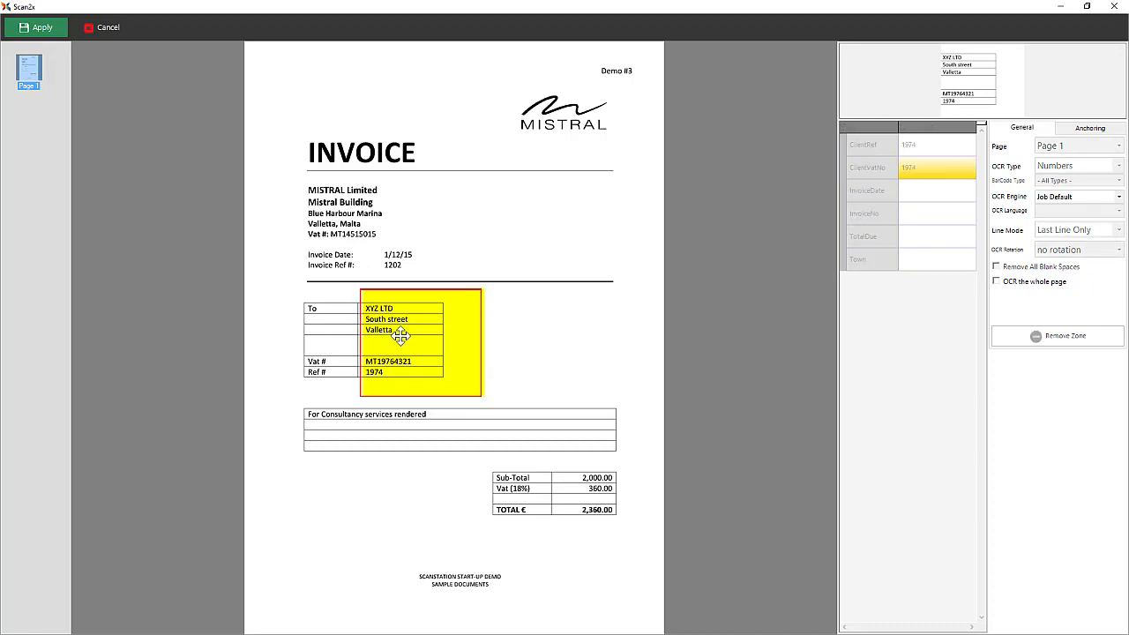
left_click(1113, 230)
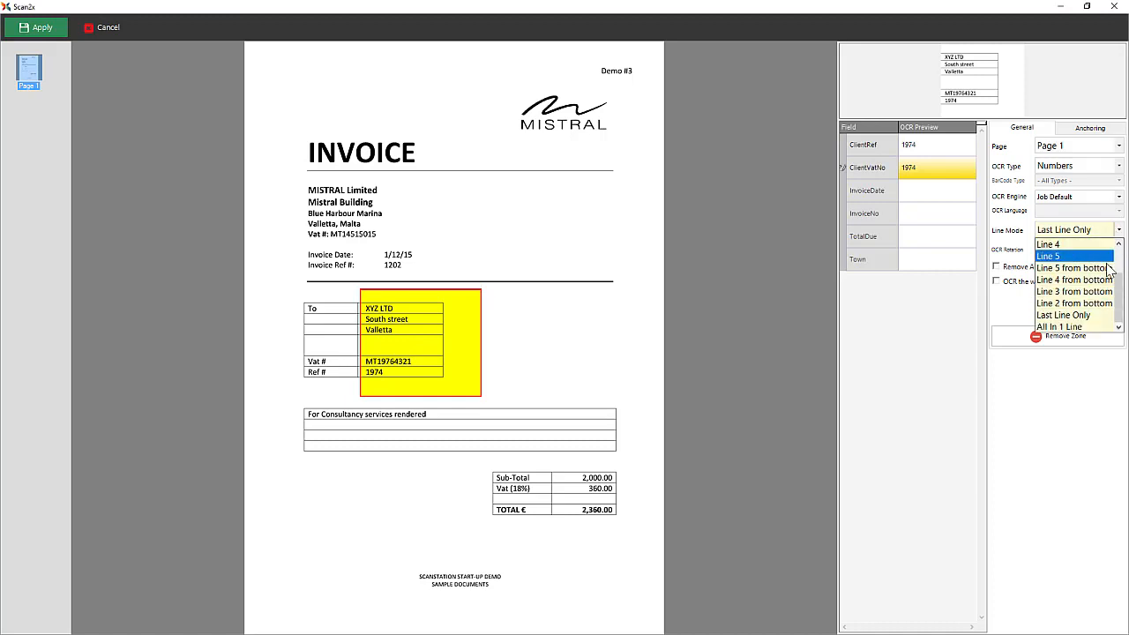
left_click(1090, 304)
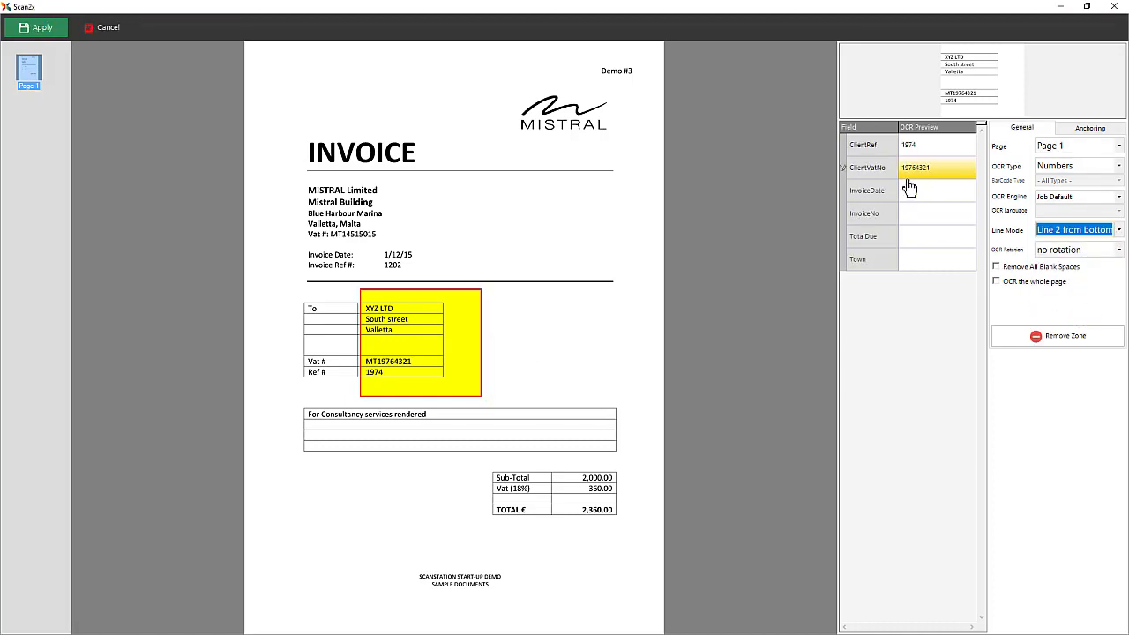
left_click(1056, 168)
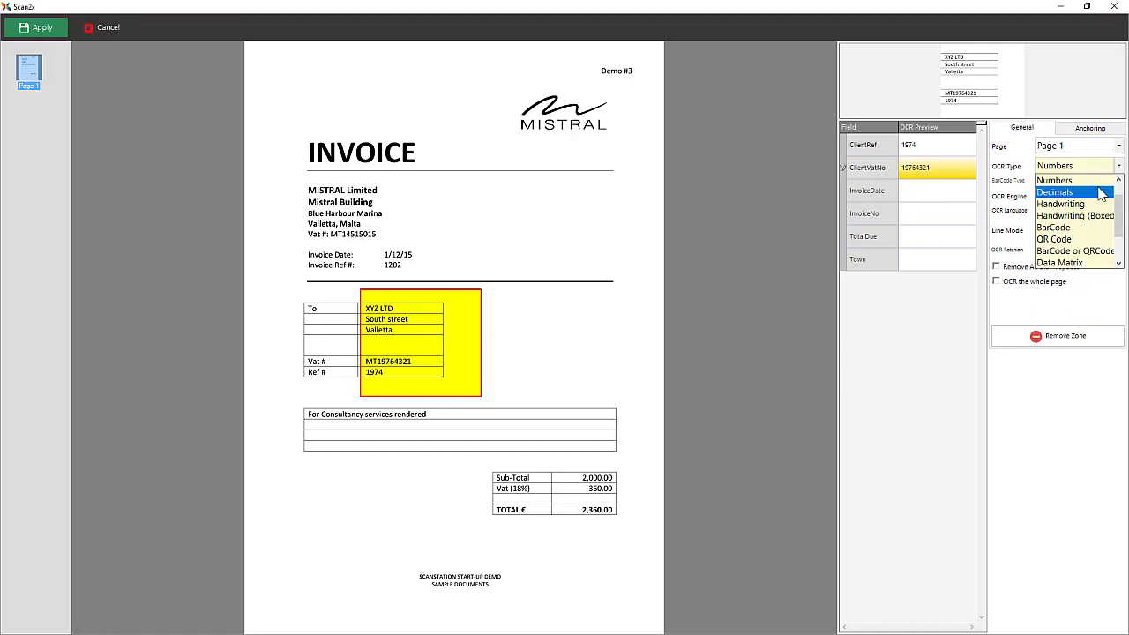
scroll(1103, 189, "up", 1)
left_click(1084, 180)
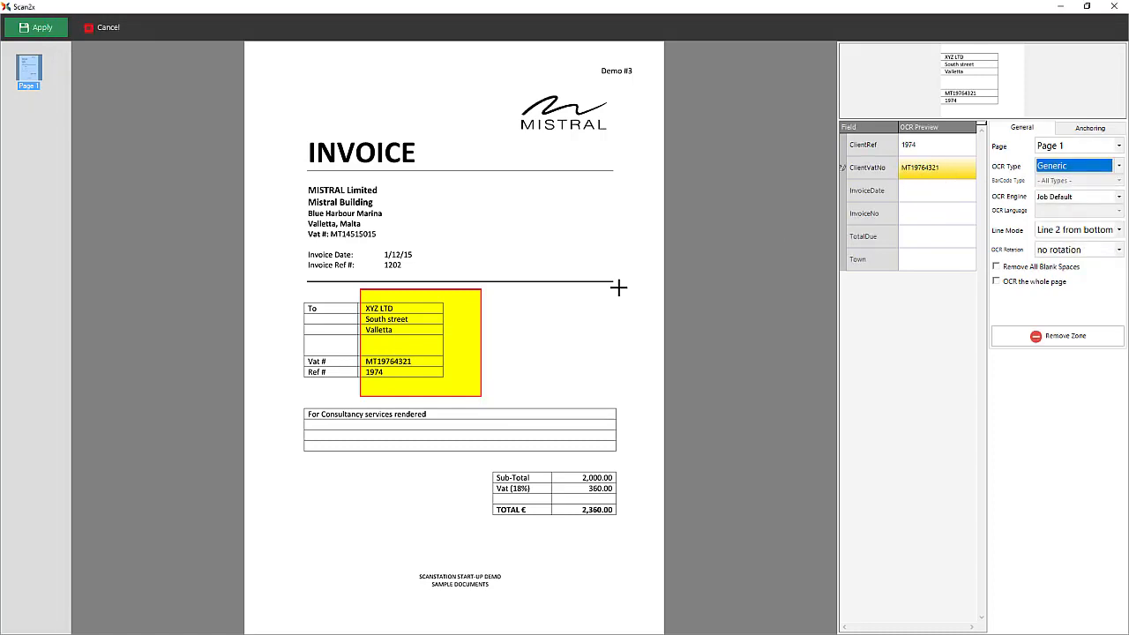
left_click(932, 197)
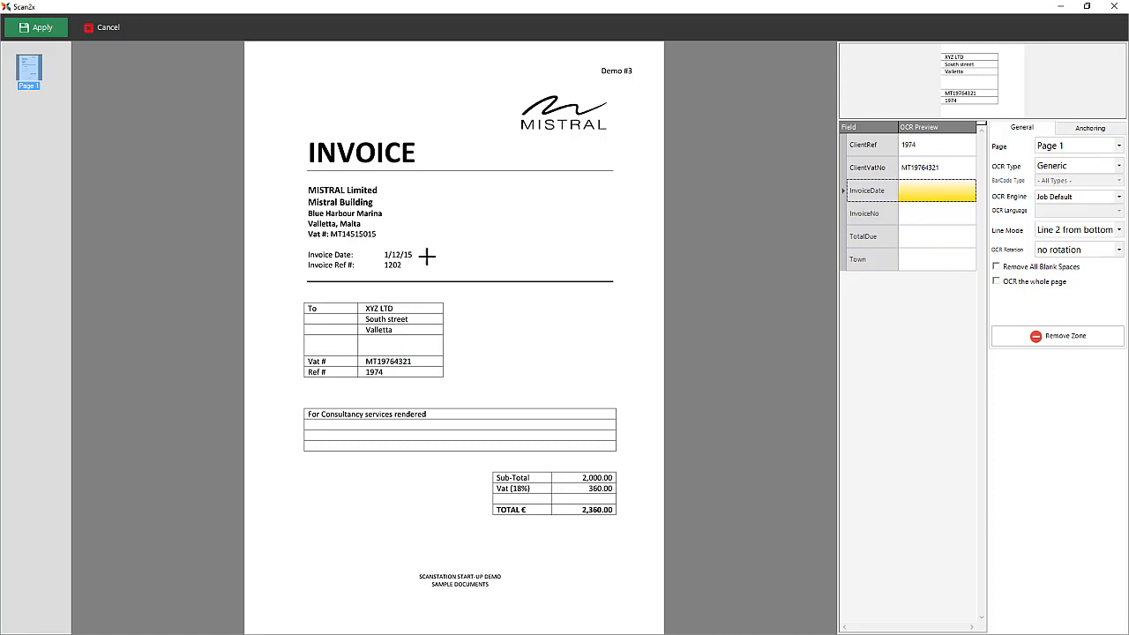
- Zone InvoiceDate over the date and ref block, reading only the first line (1/12/15)
mouse_move(371, 242)
left_mouse_down()
mouse_move(471, 284)
mouse_move(512, 279)
left_mouse_up()
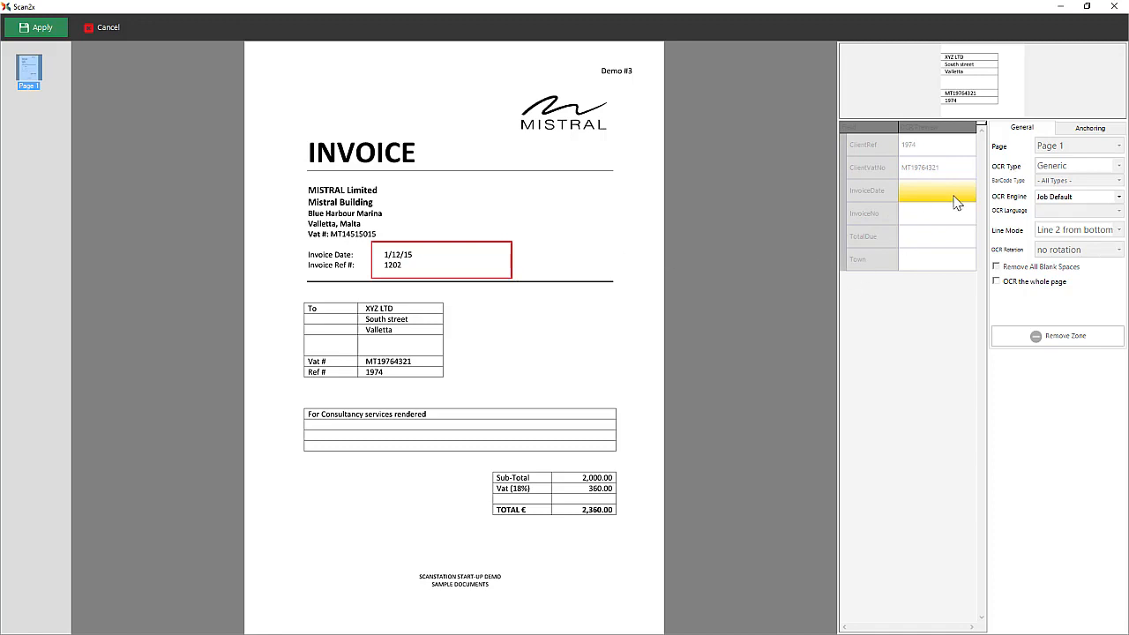
left_click(1106, 238)
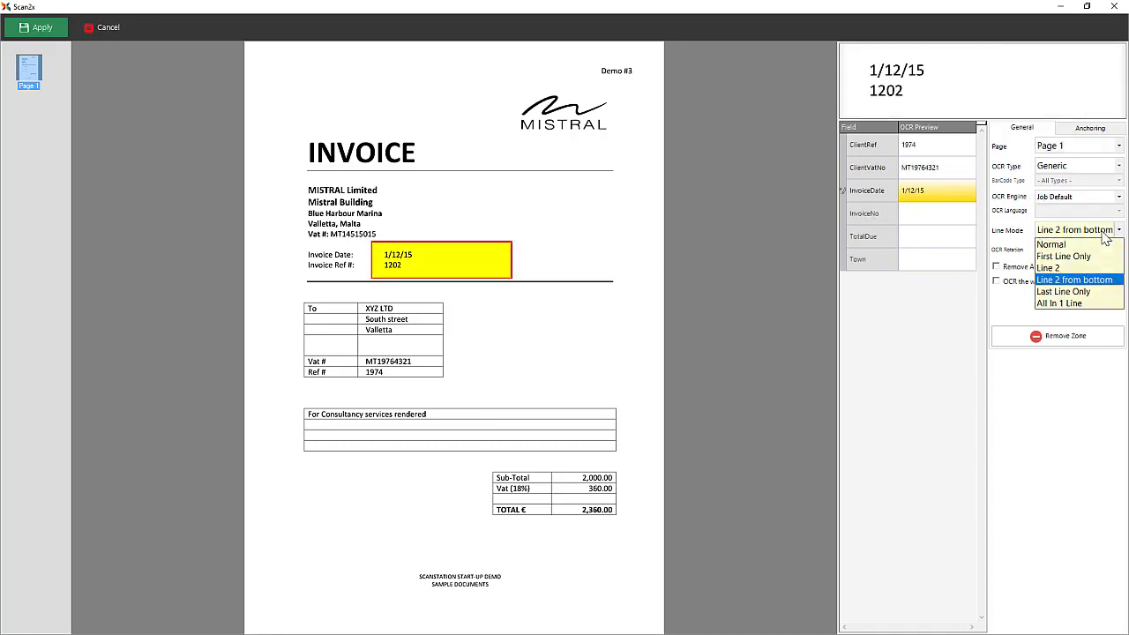
left_click(1089, 256)
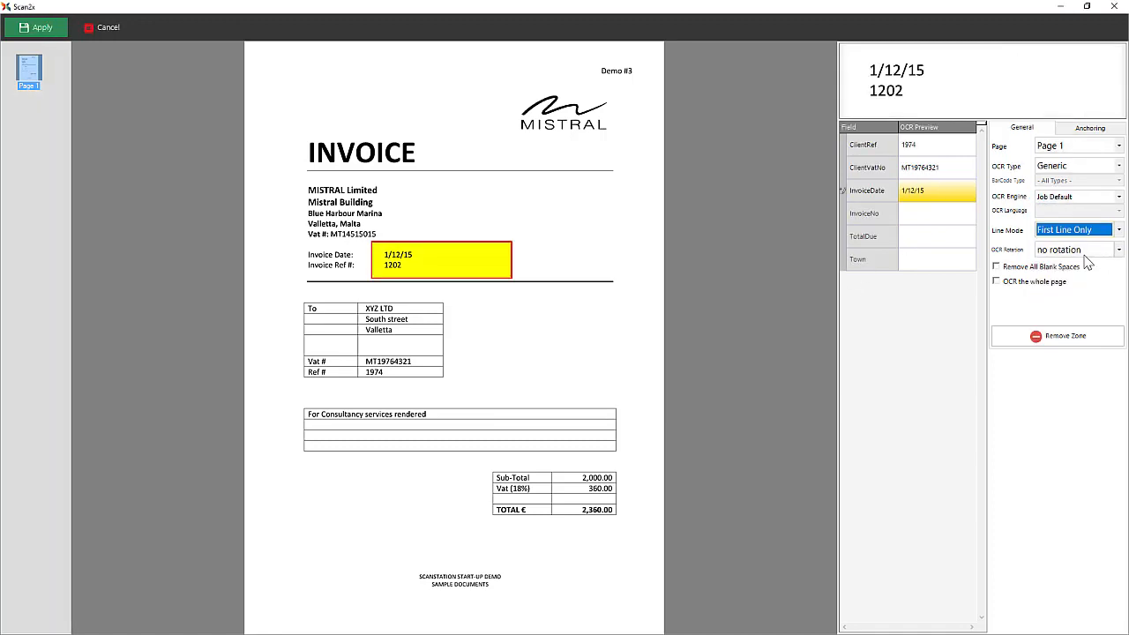
- Zone InvoiceNo over the same block as Generic, Last Line Only, previewing 1202
left_click(935, 215)
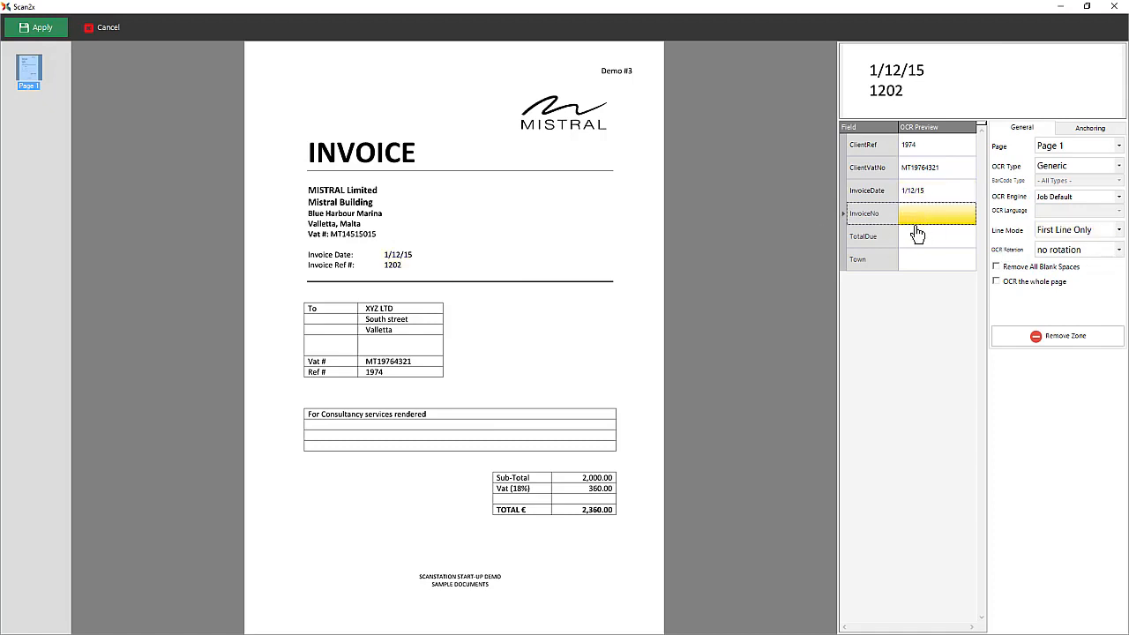
left_click_drag(374, 244, 470, 277)
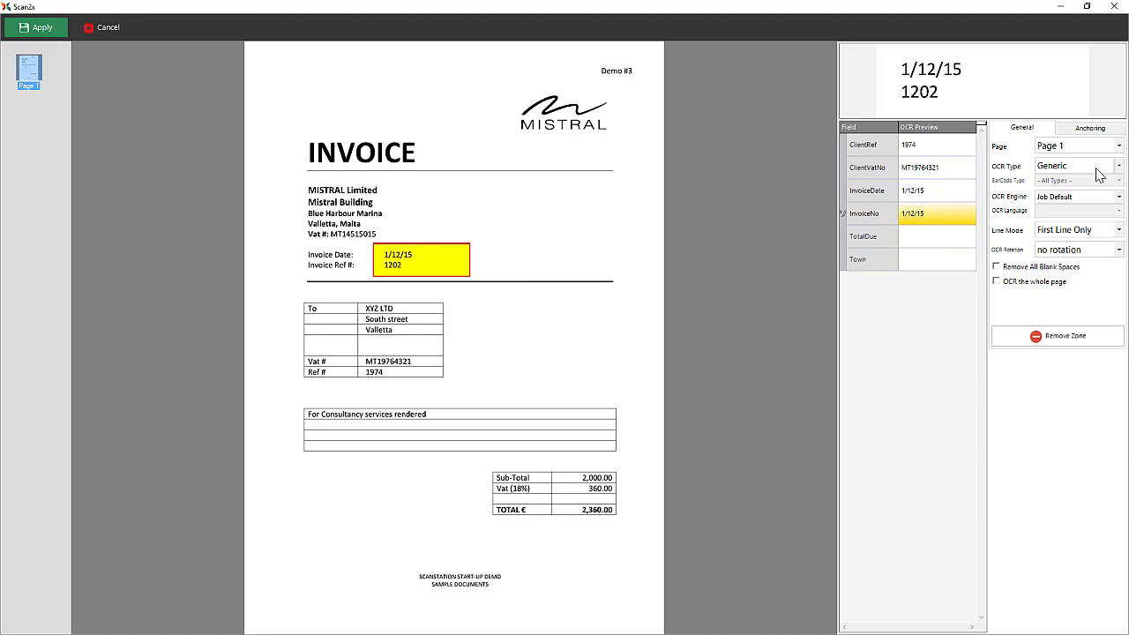
left_click(1083, 244)
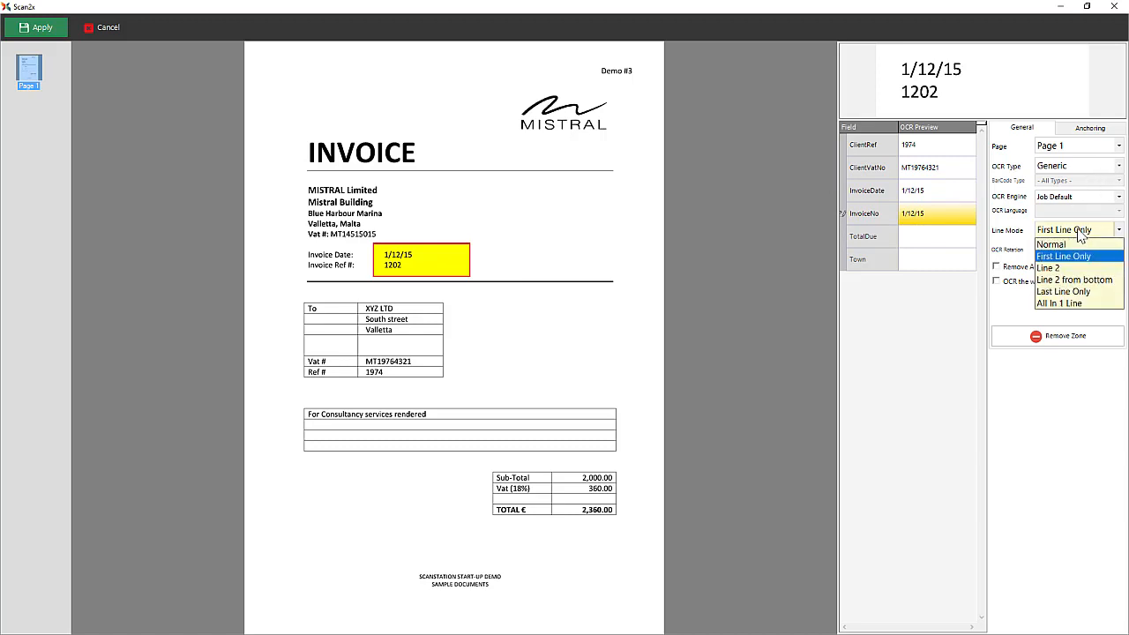
left_click(1069, 287)
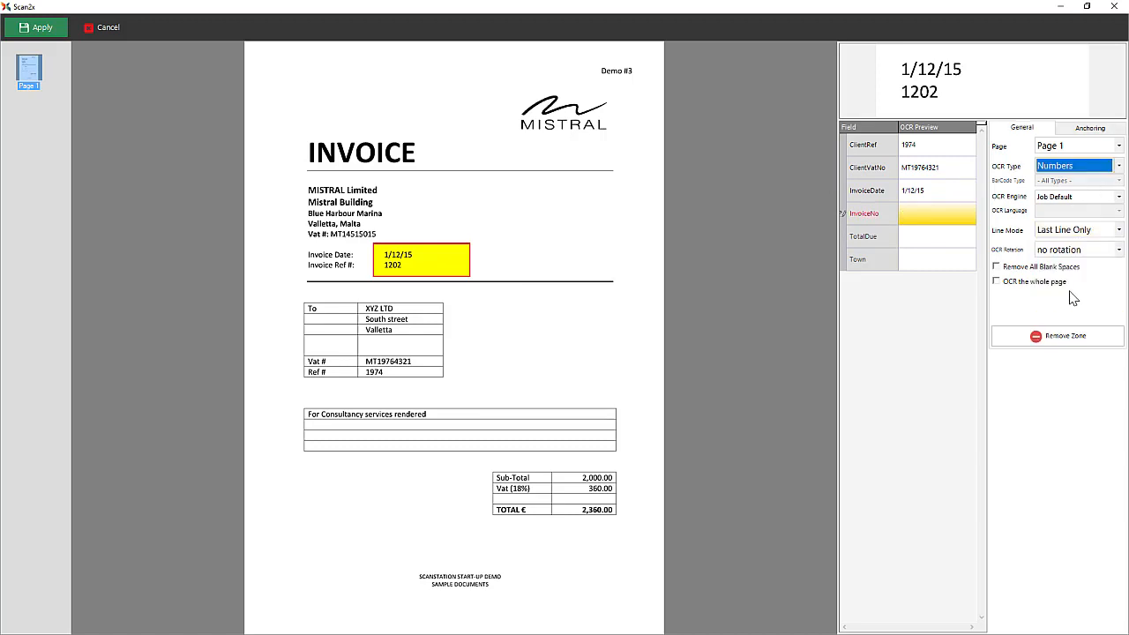
left_click(1074, 167)
scroll(1111, 194, "up", 2)
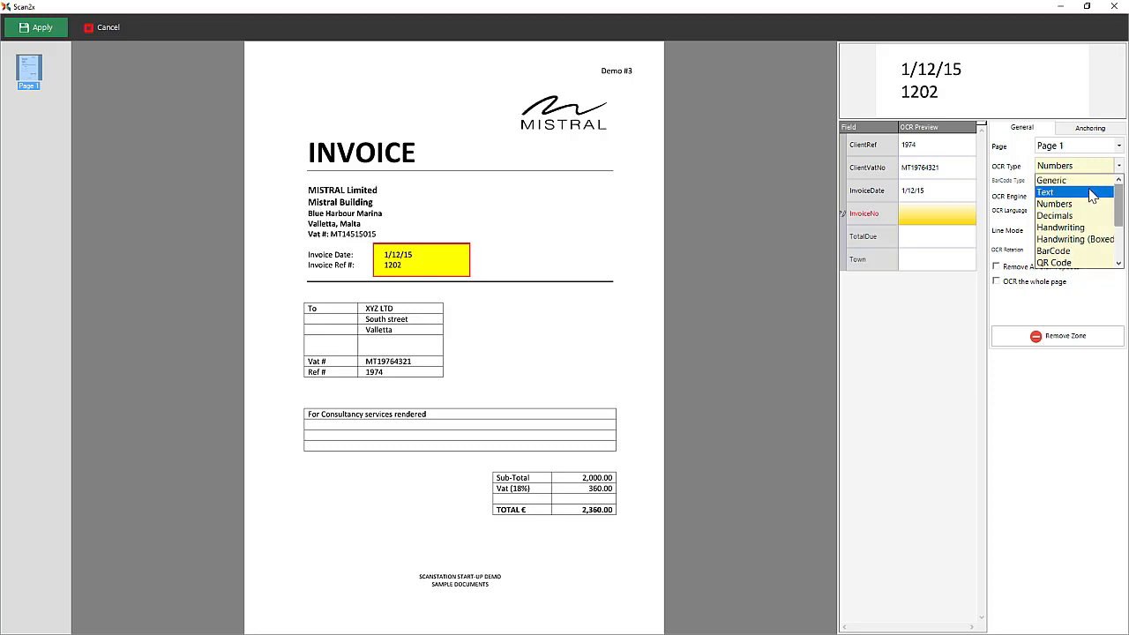
left_click(1087, 181)
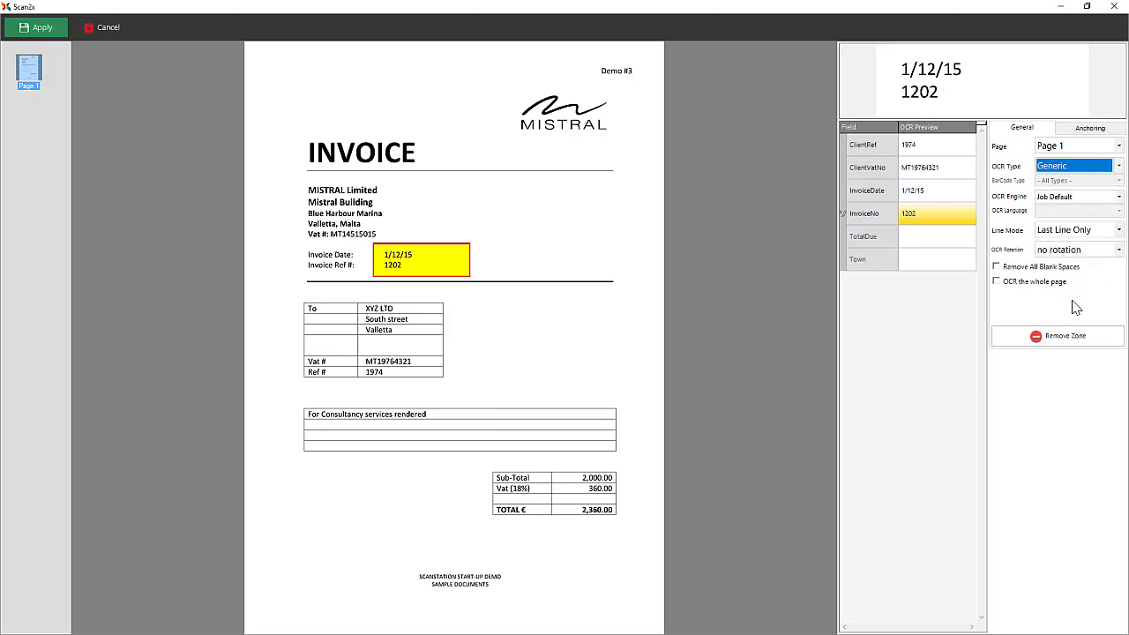
left_click(931, 240)
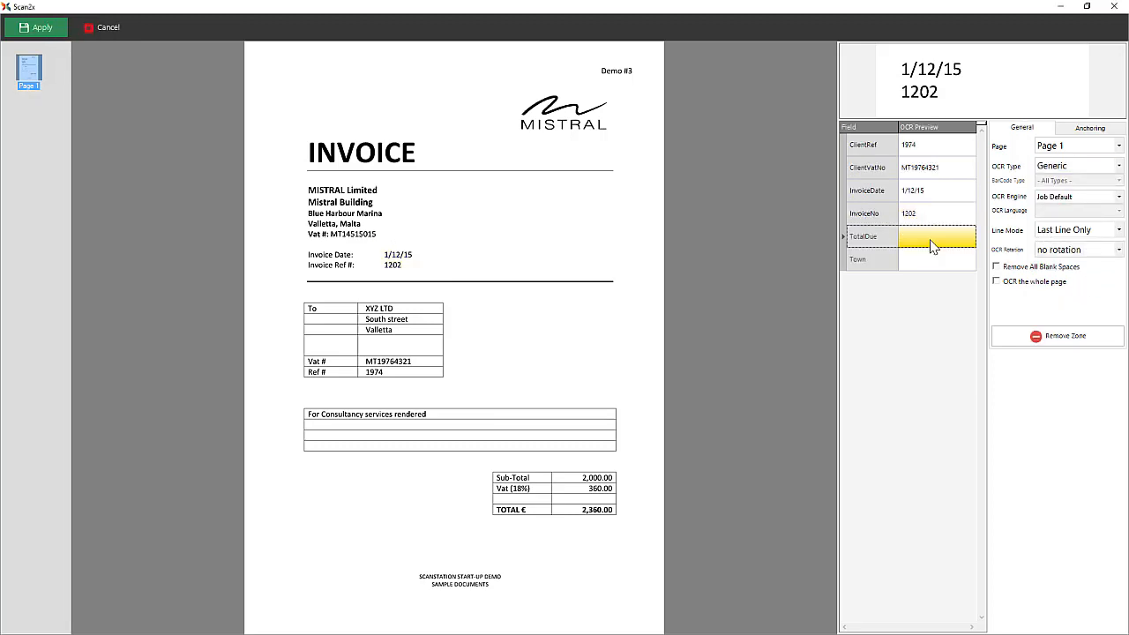
- Zone TotalDue over the totals block as Decimals, previewing 2360.00
left_click_drag(560, 460, 646, 543)
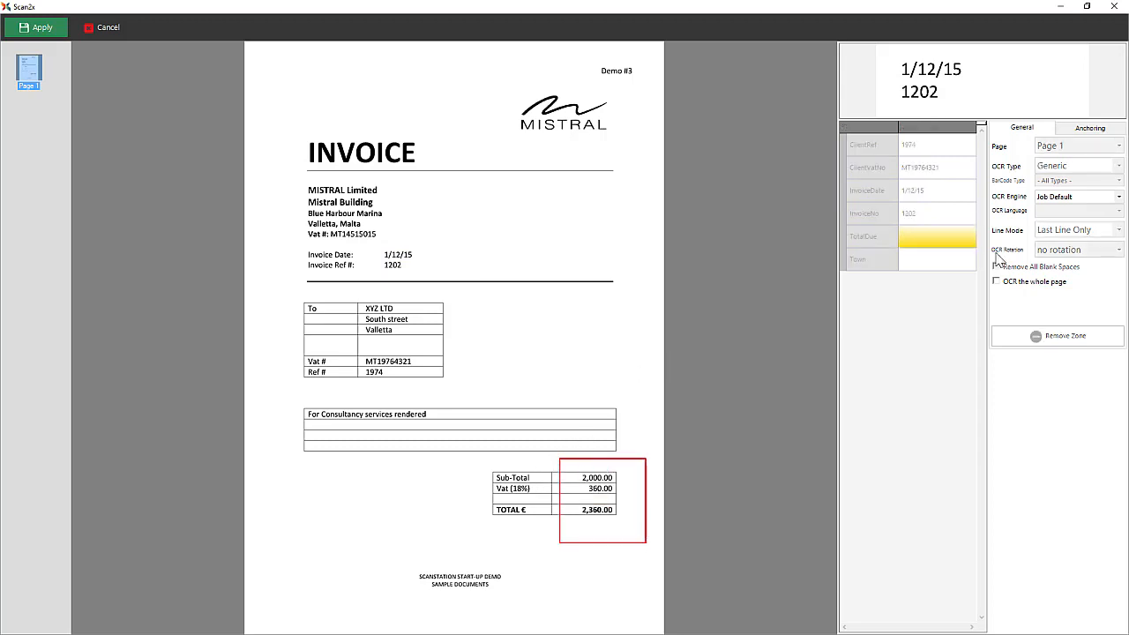
left_click(1076, 170)
left_click(1091, 214)
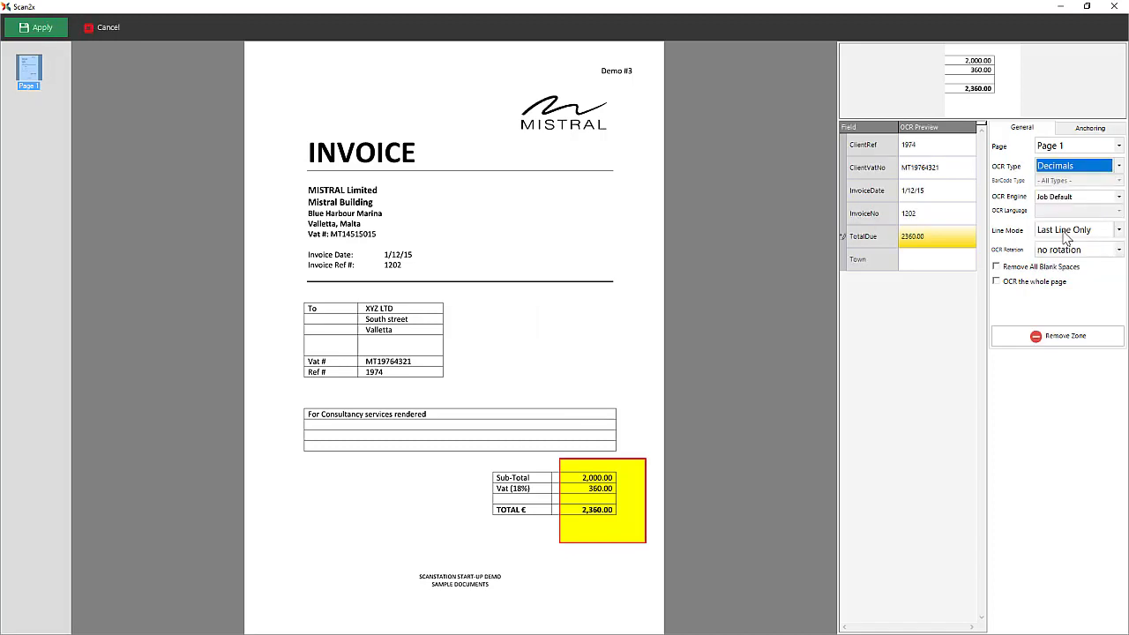
- Zone Town over the customer address block as Text, reading VALLETTA
left_click(938, 268)
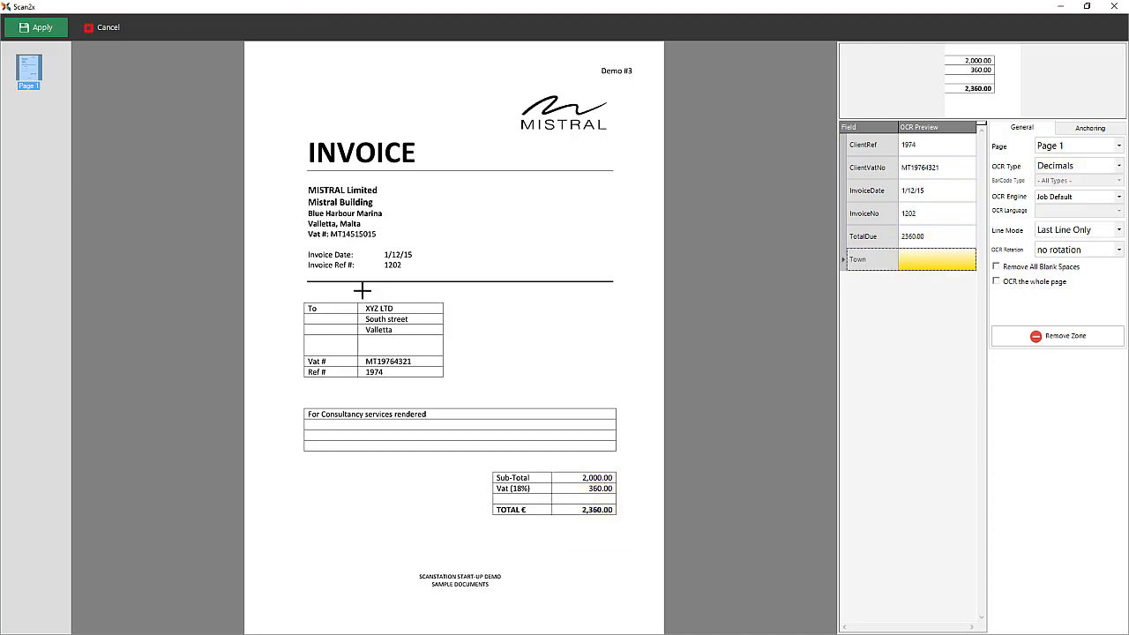
left_click_drag(360, 288, 439, 342)
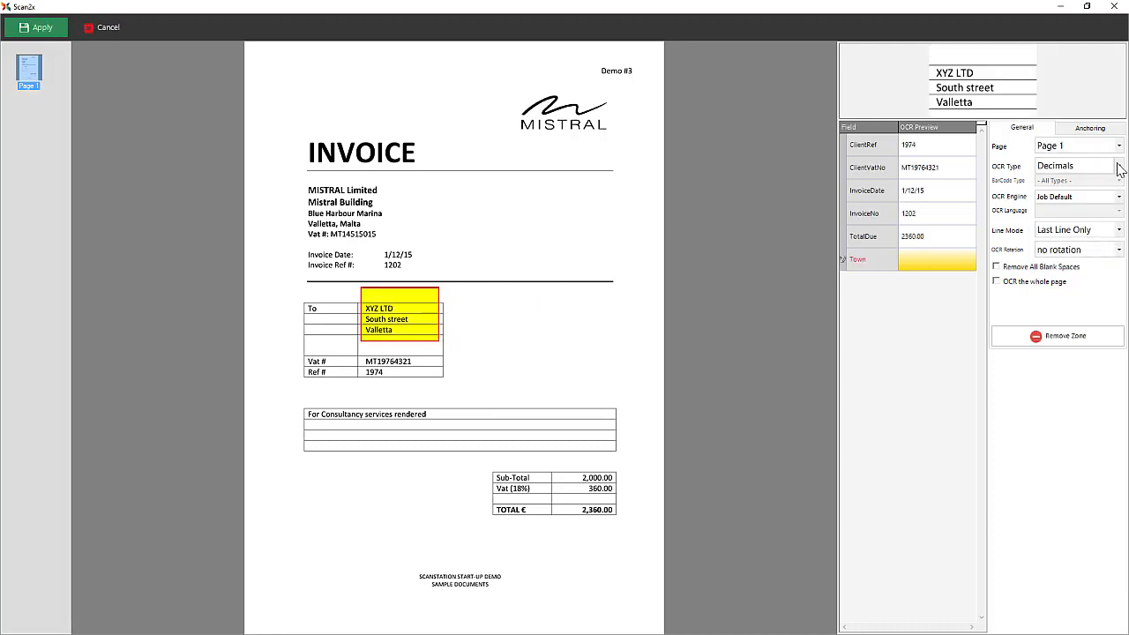
left_click(1119, 166)
scroll(1094, 202, "up", 1)
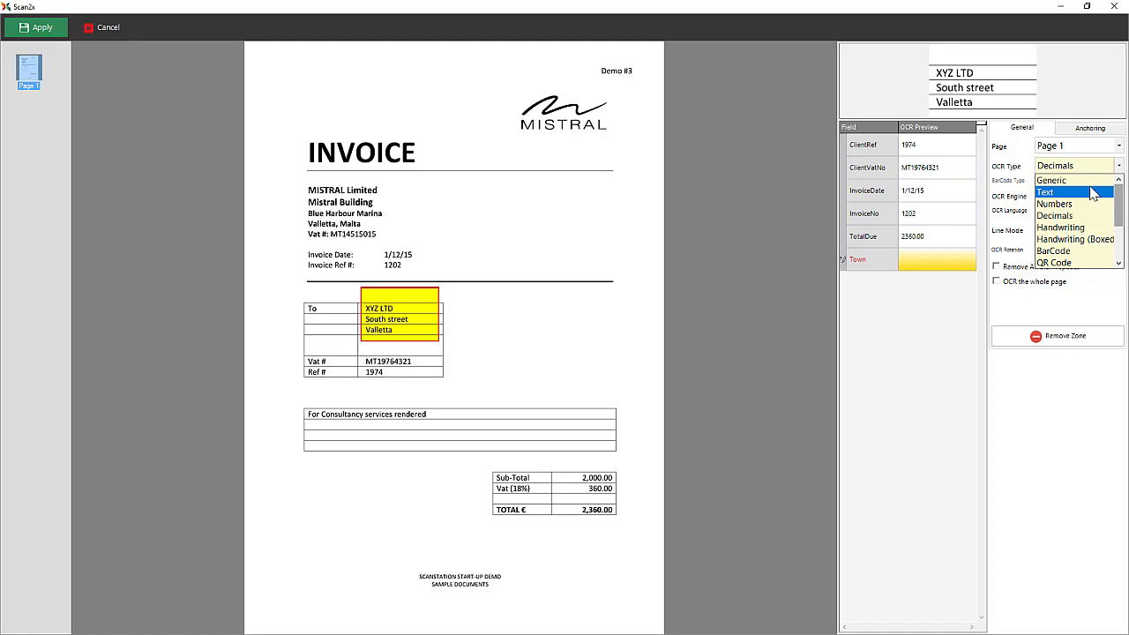
left_click(1094, 192)
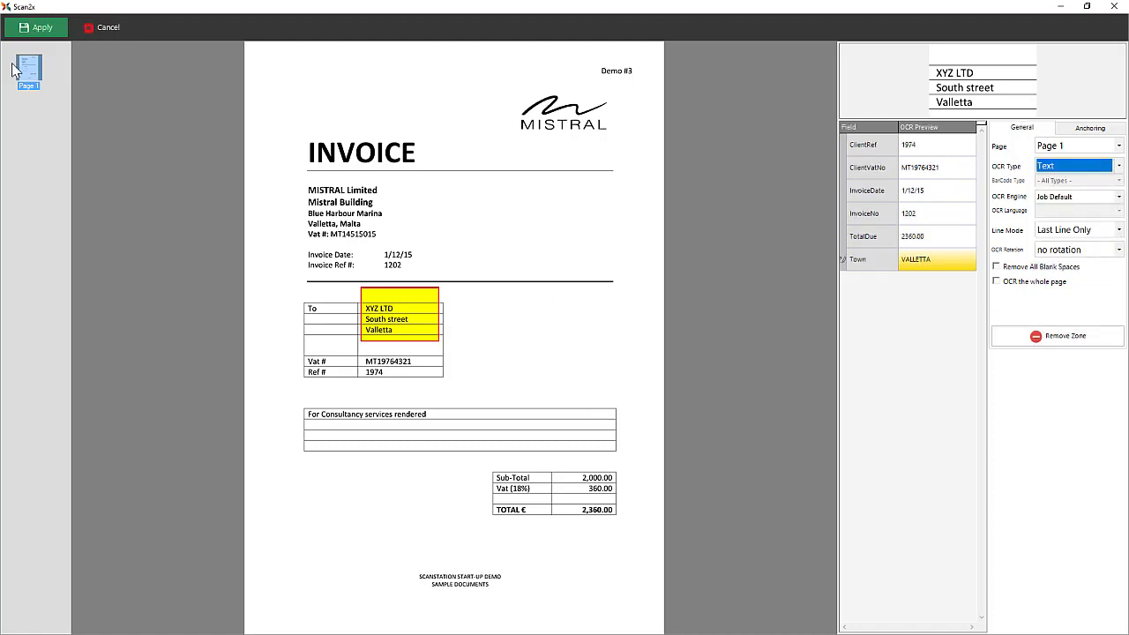
- Apply the OCR zones, check that all six metadata fields have OCR enabled, and run the scan job
left_click(39, 28)
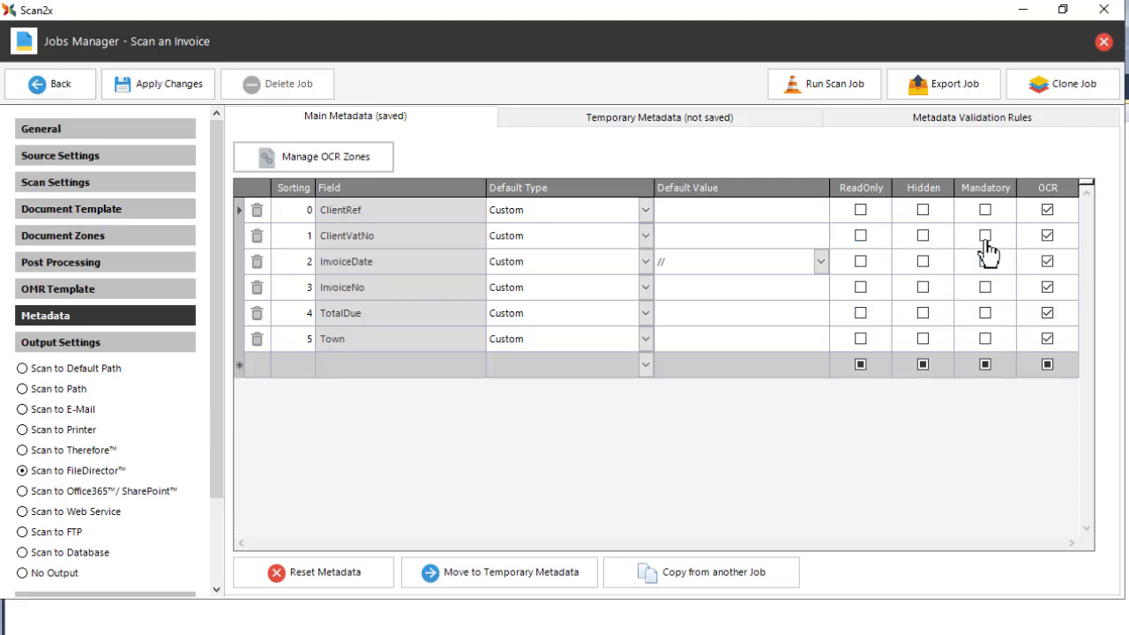
left_click(993, 430)
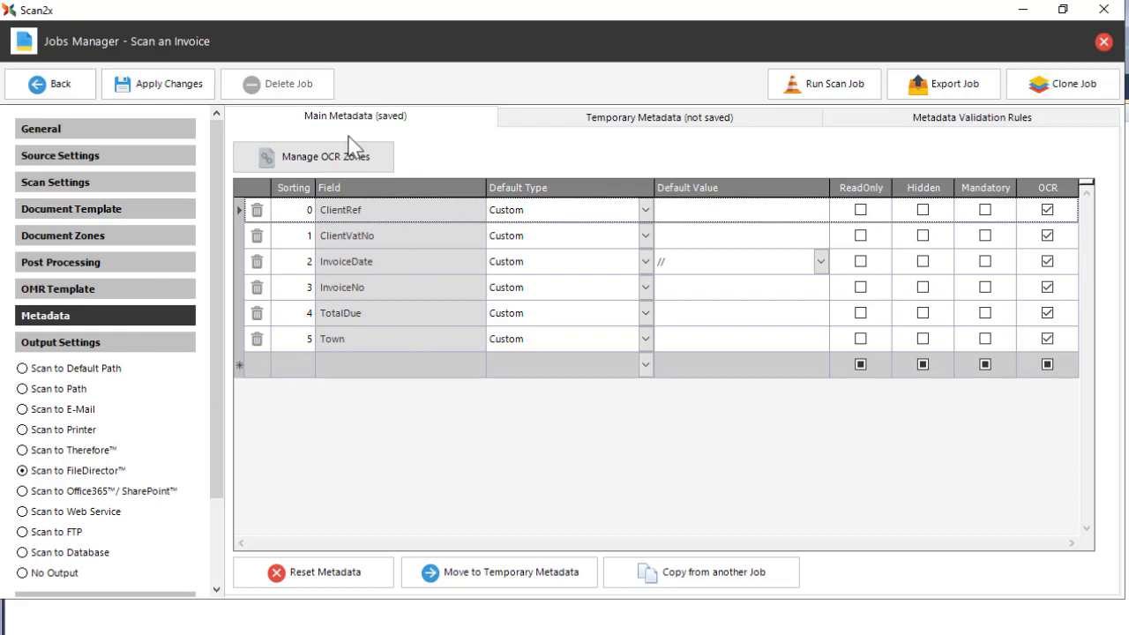
left_click(837, 87)
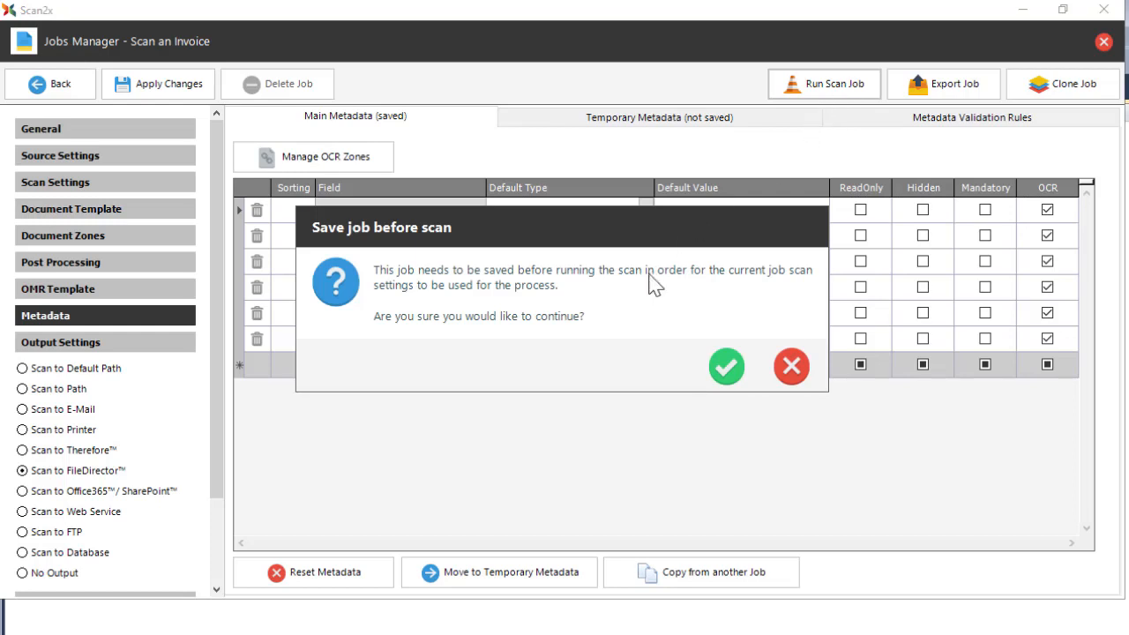
- Save the job and import the invoice 1201 PDF from c:\scans\PDF docs\Invoices
left_click(728, 367)
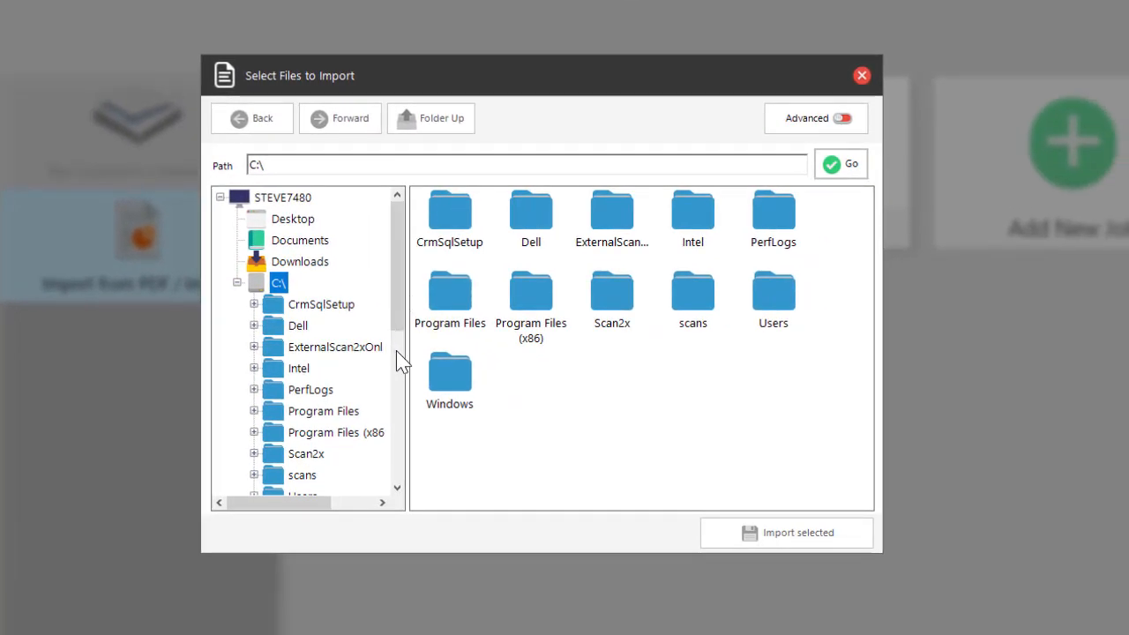
double_click(696, 291)
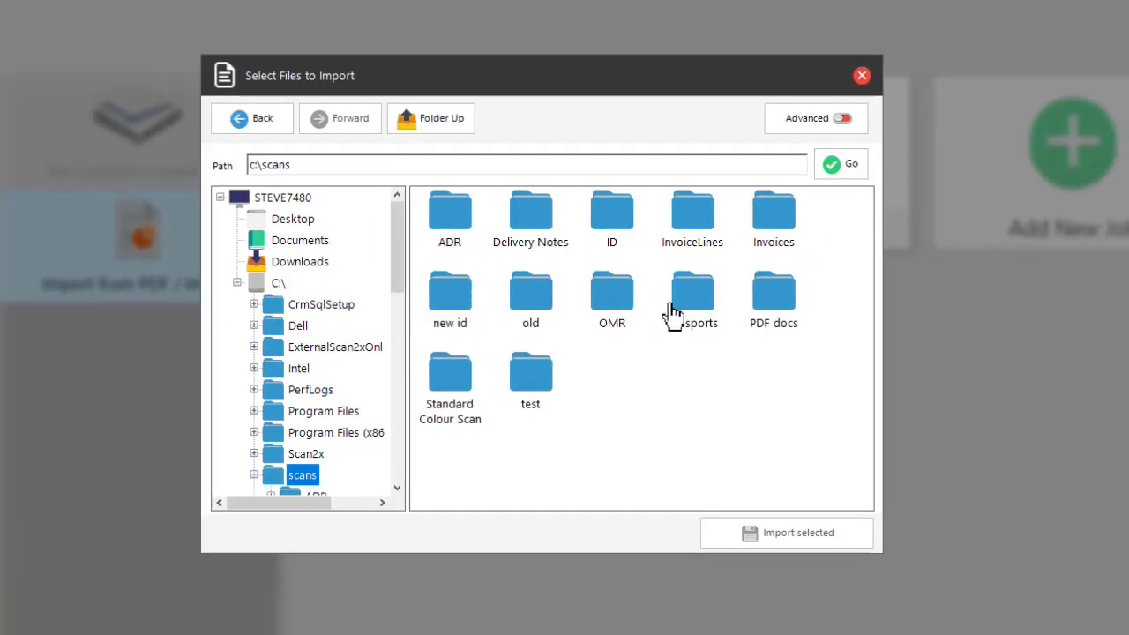
double_click(774, 300)
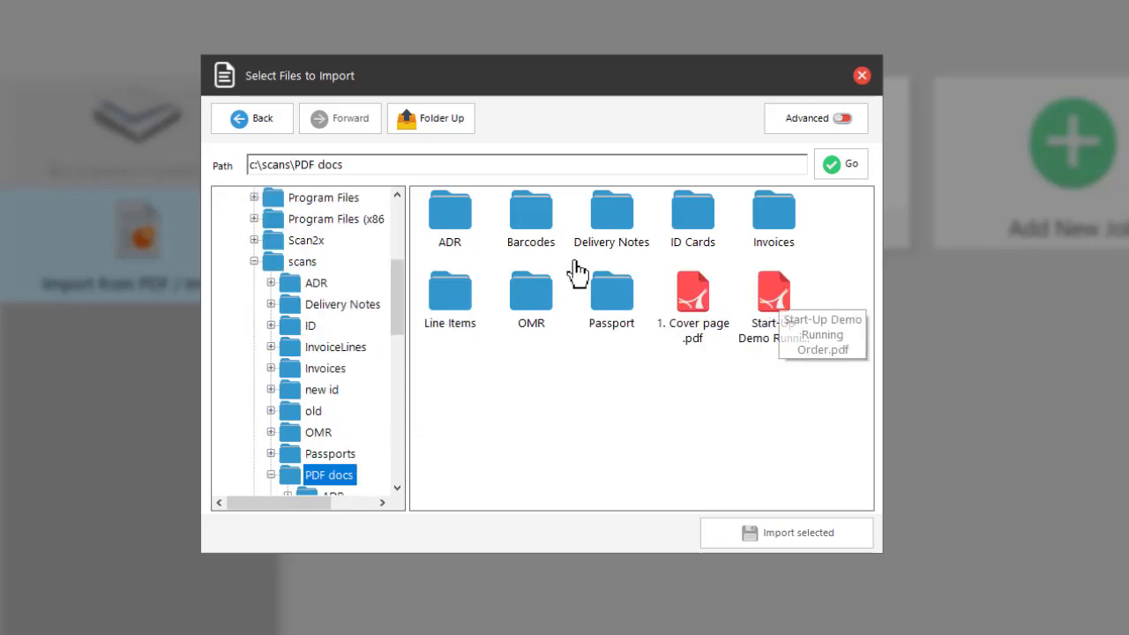
double_click(770, 221)
double_click(454, 227)
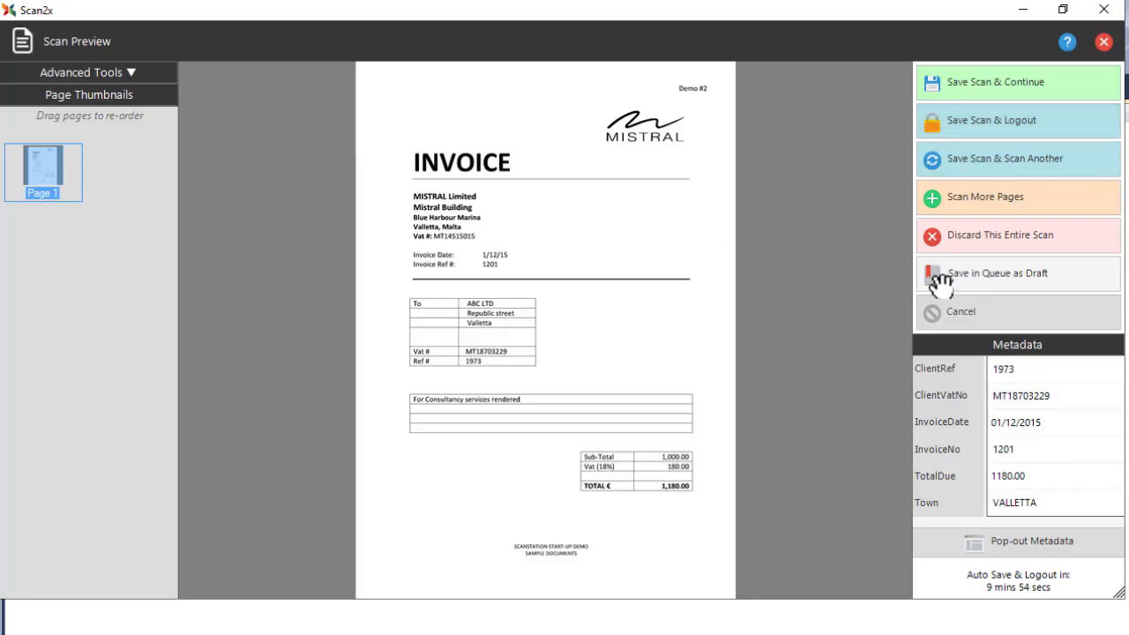
- Verify the extracted ClientRef 1973, invoice date and InvoiceNo 1201, then save the scan to the queue
left_click(1057, 373)
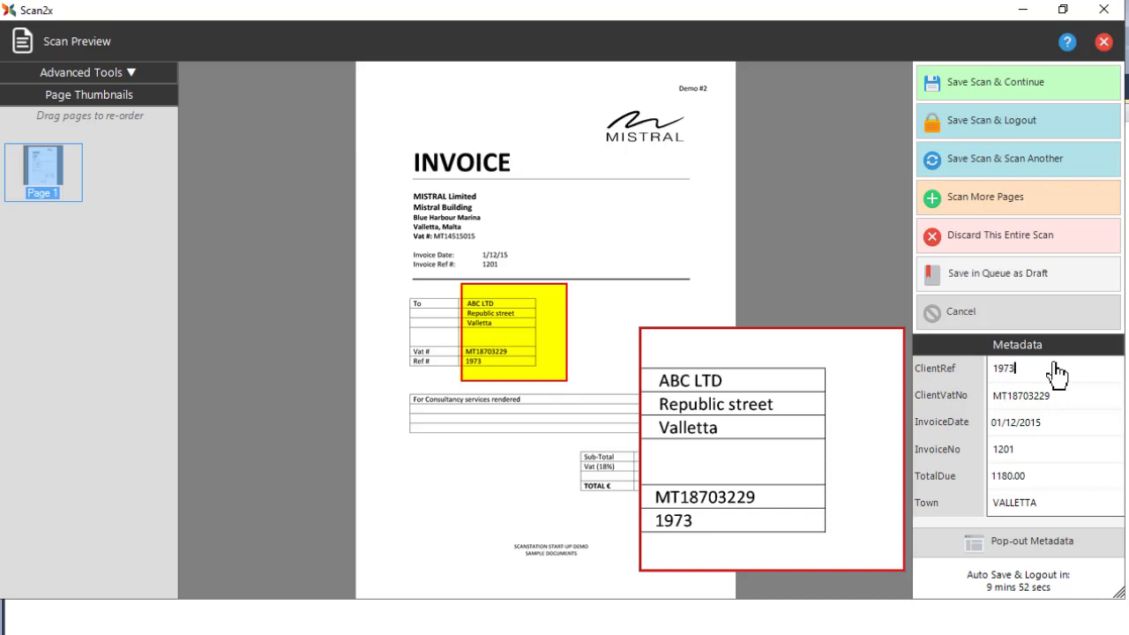
left_click(1068, 423)
left_click(1063, 452)
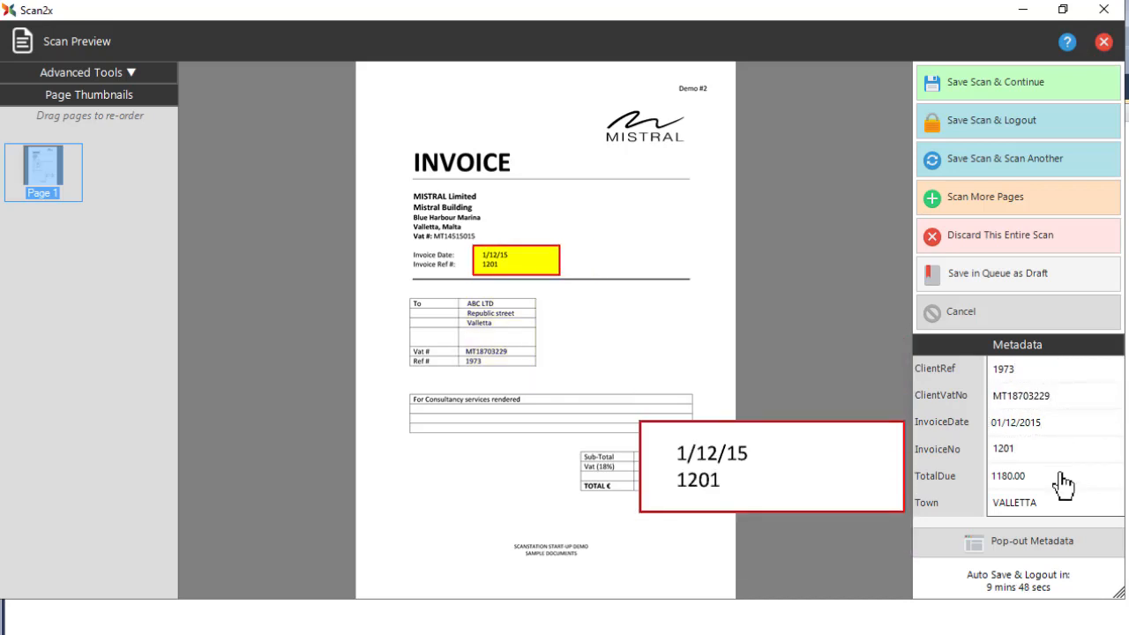
left_click(985, 84)
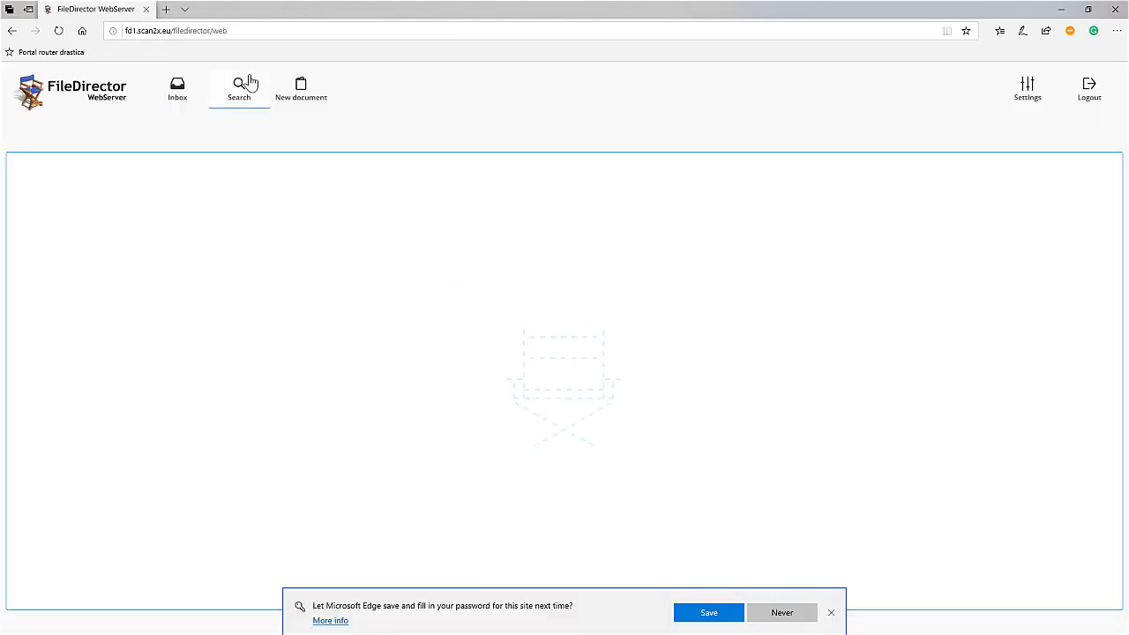
- Log in to FileDirector WebServer and search the SupplierInvoices document type
left_click(245, 85)
left_click(216, 291)
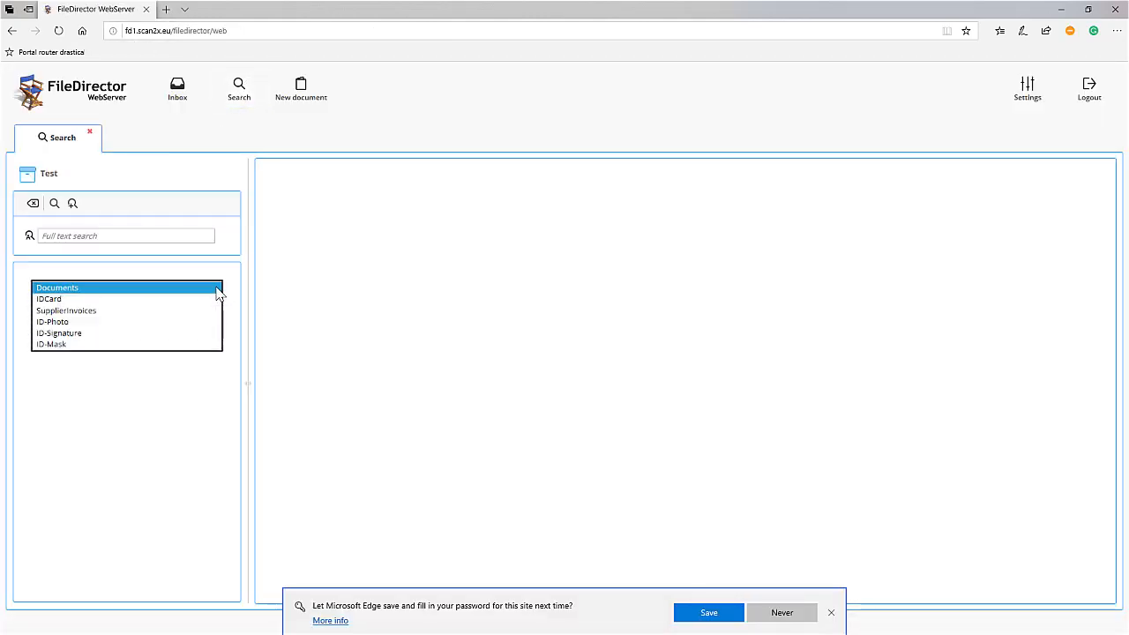
left_click(152, 312)
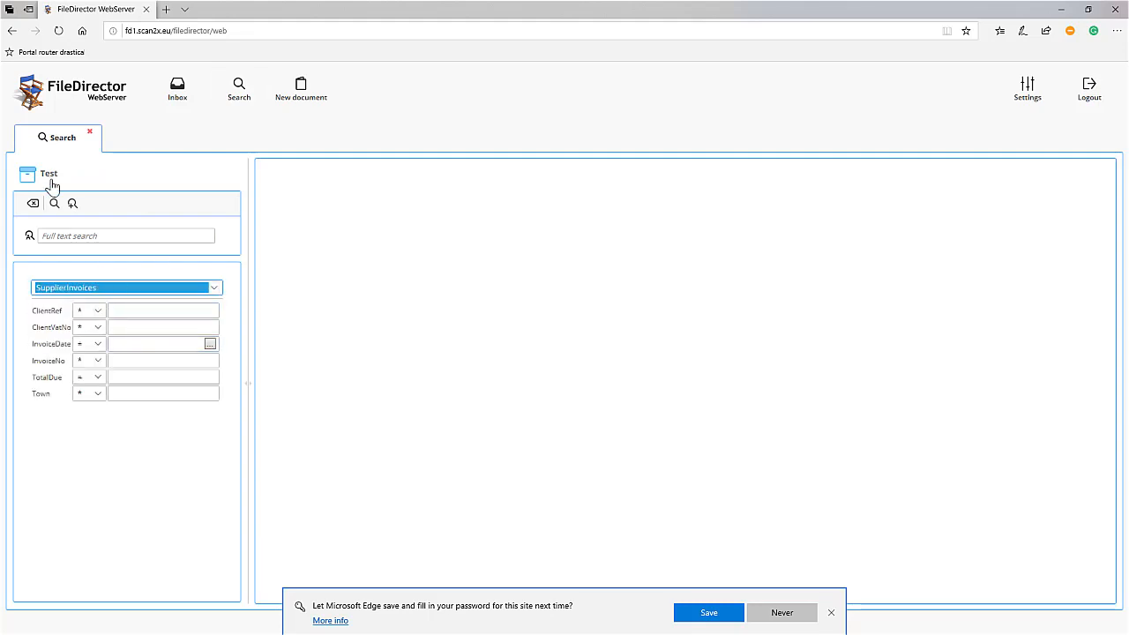
left_click(55, 204)
left_click(365, 240)
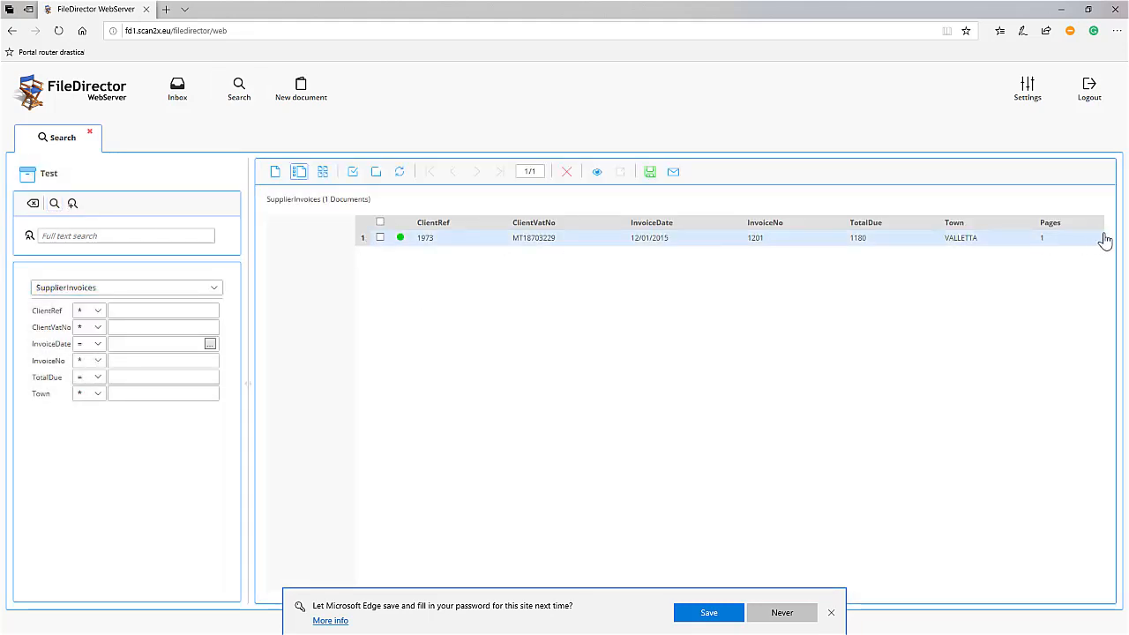
- Open invoice document 1973 and review its metadata, including InvoiceNo 1201 and TotalDue 1180
left_click(399, 240)
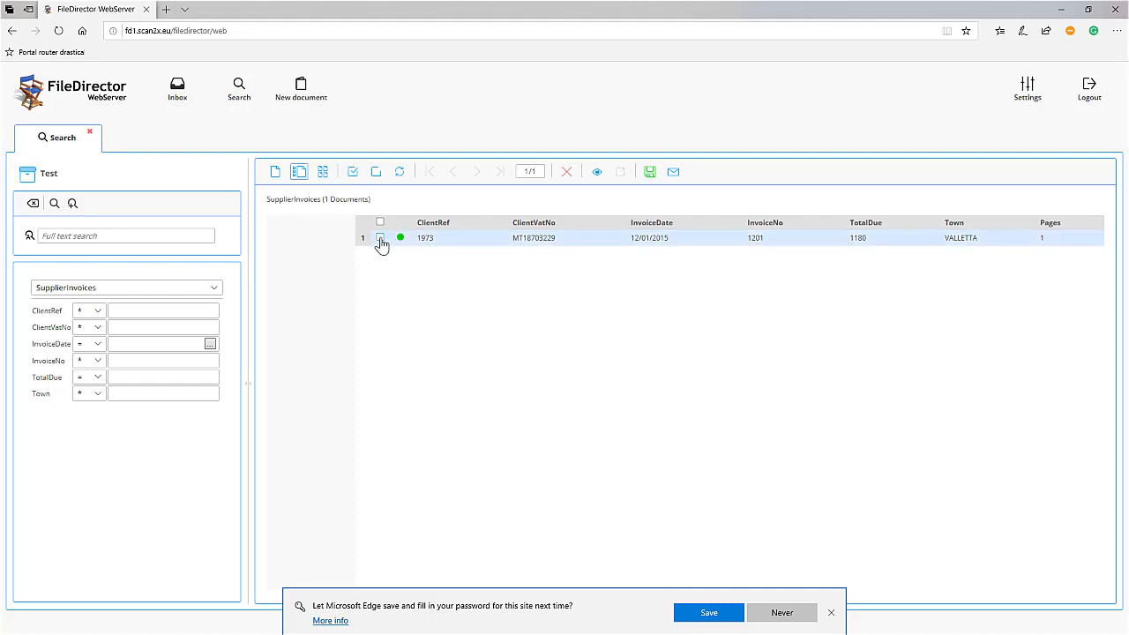
double_click(427, 244)
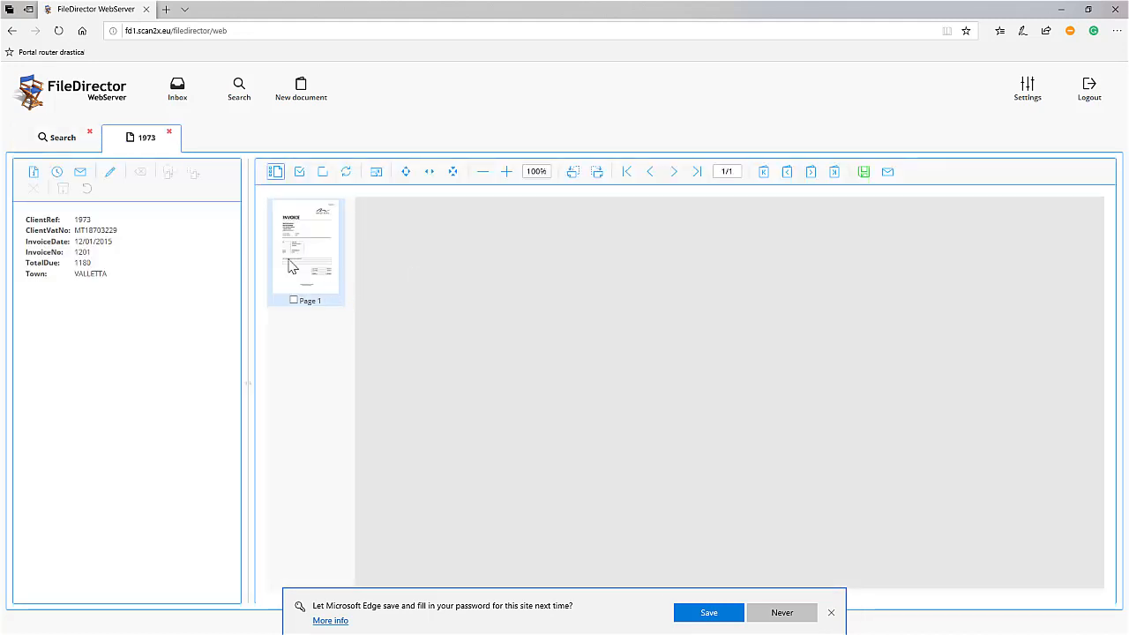
scroll(621, 385, "down", 2)
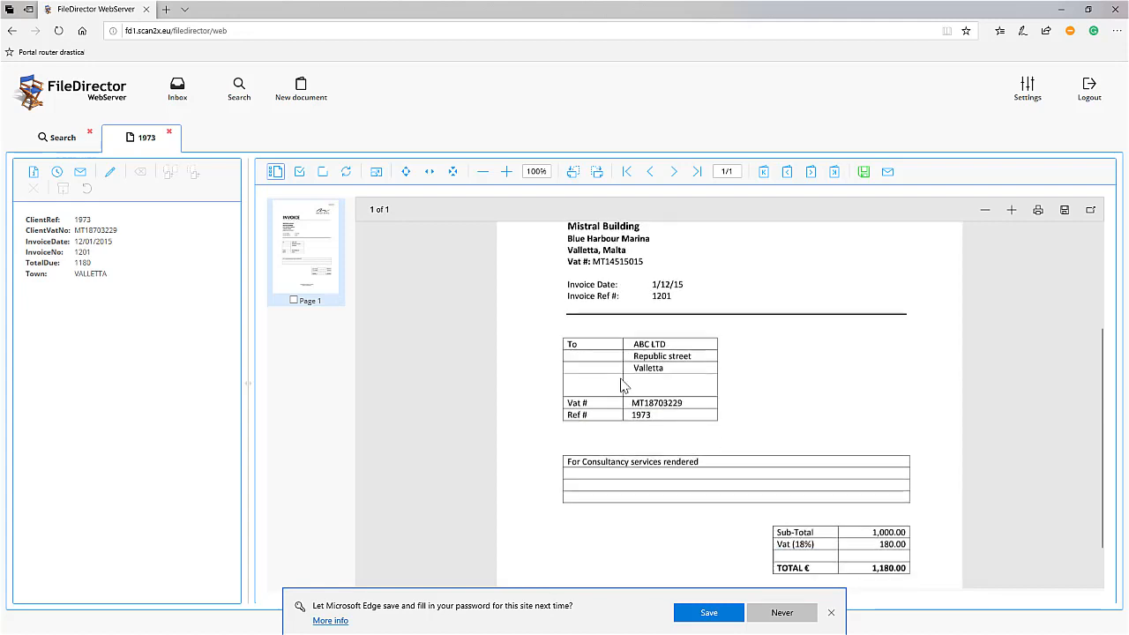
scroll(622, 385, "down", 1)
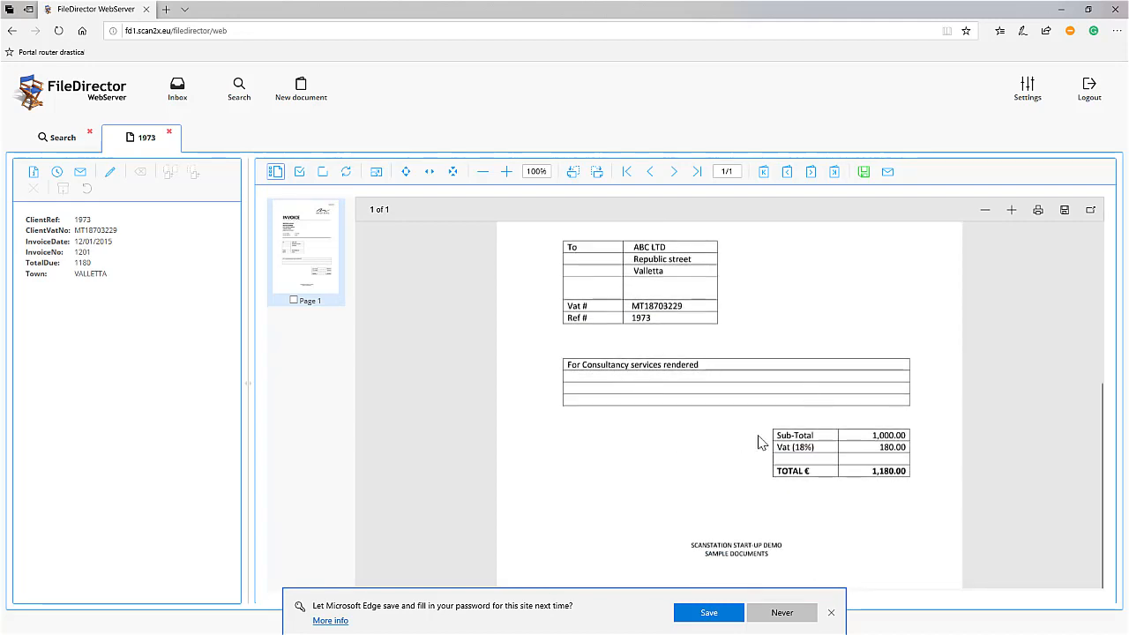